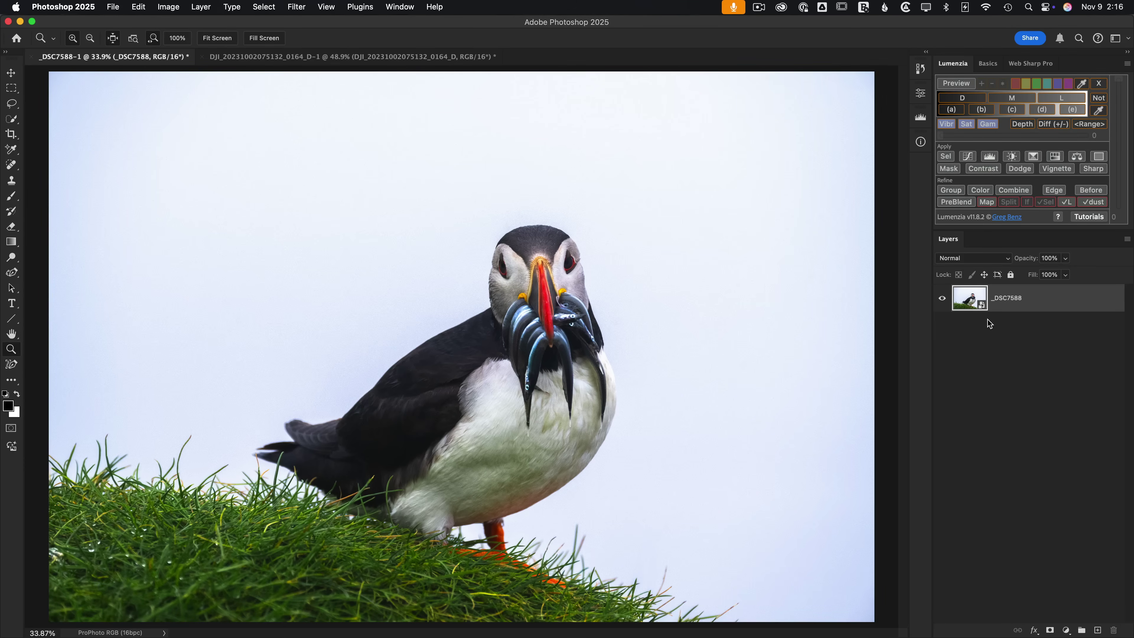
- Open the _DSC7588 puffin smart-object layer in Camera Raw 17.0
double_click(973, 302)
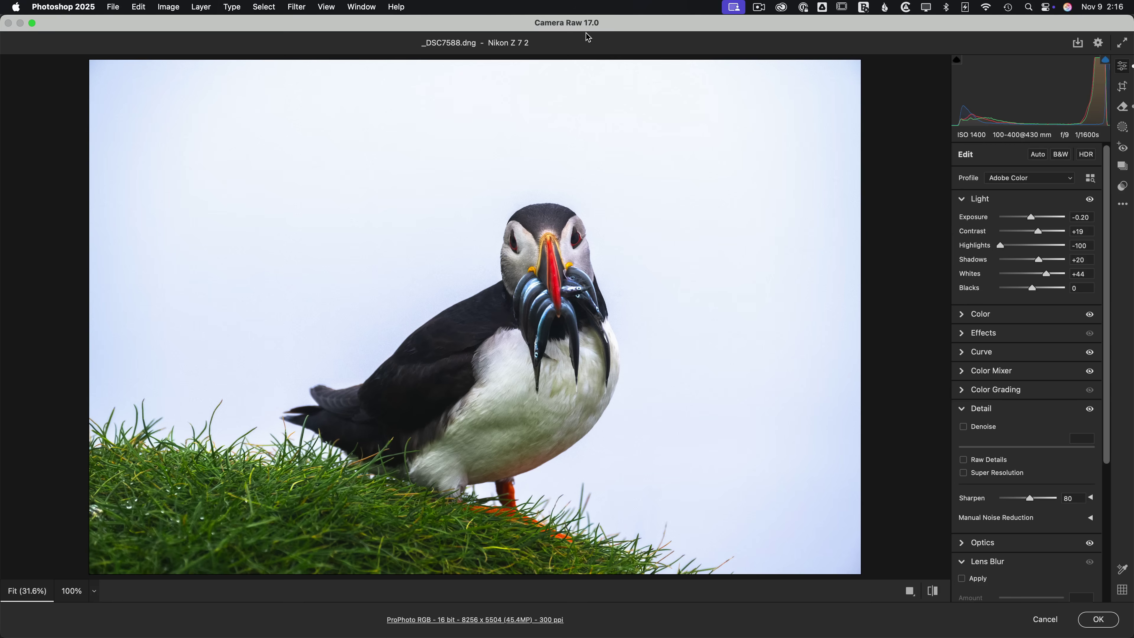
click(1097, 43)
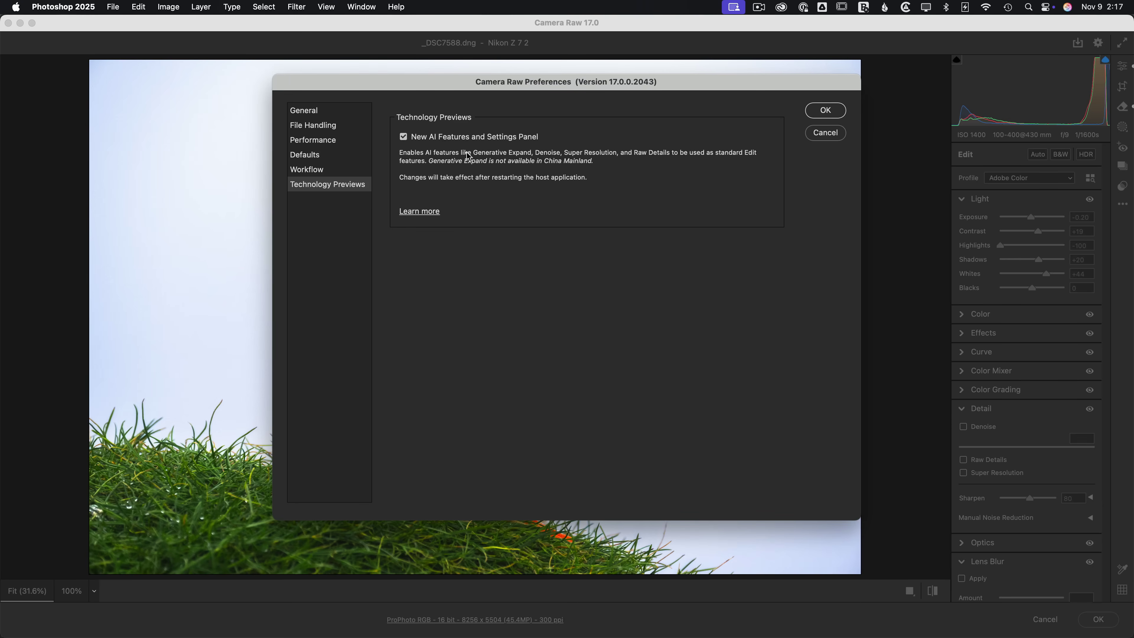
- Close preferences with AI features kept enabled and zoom the preview to 400%
click(821, 113)
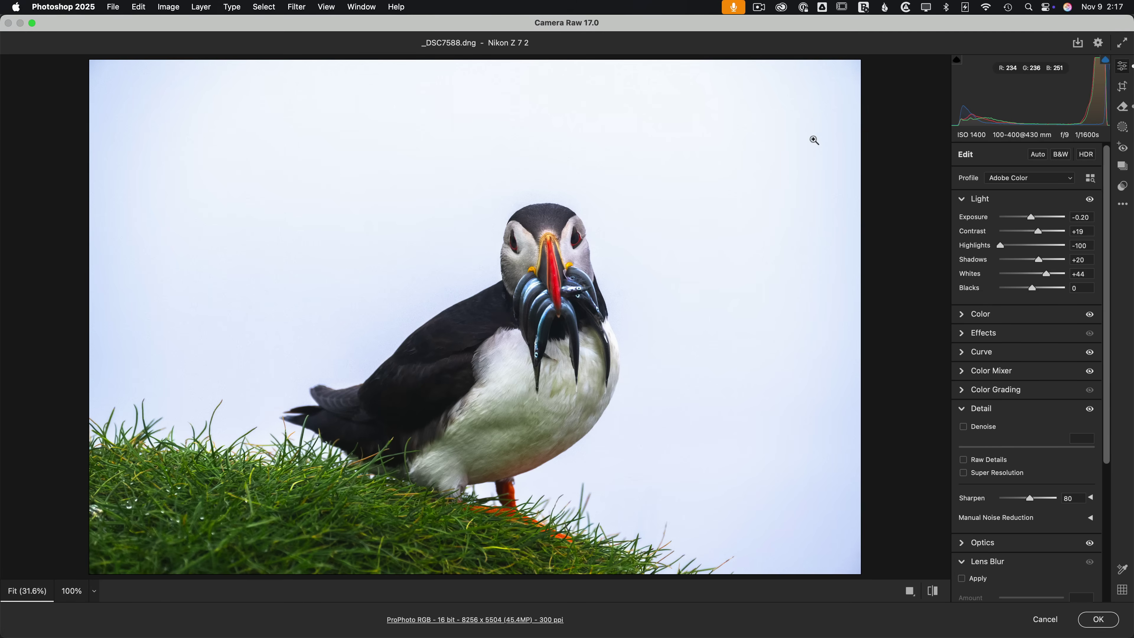
click(619, 406)
drag(618, 406, 615, 405)
drag(686, 397, 32, 52)
click(32, 52)
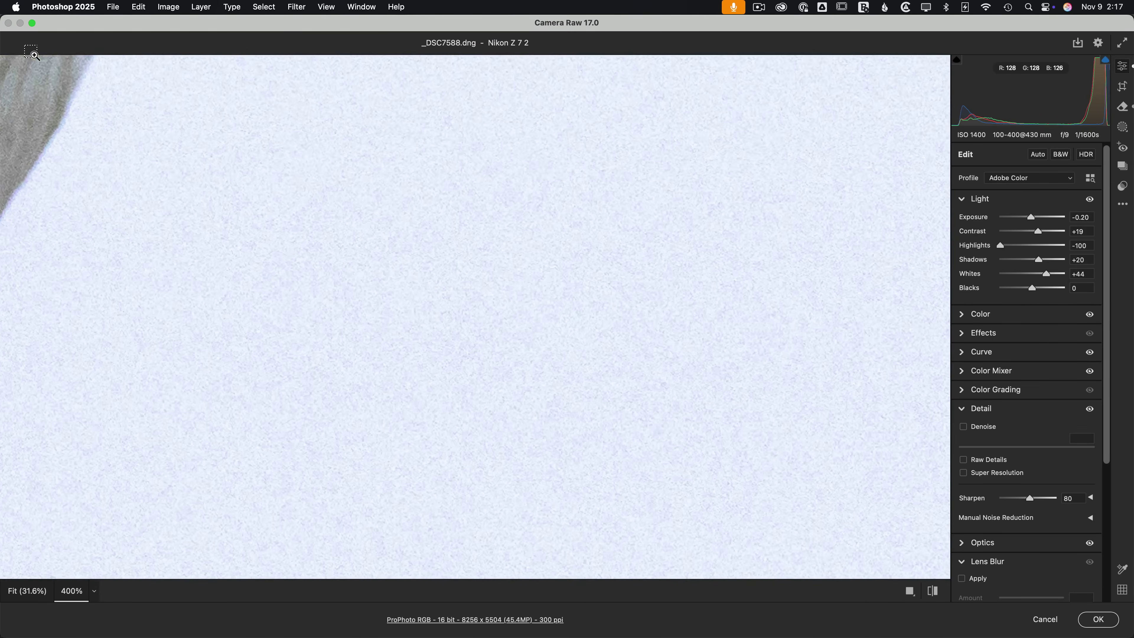
- Frame the puffin's body edge and enable AI Denoise at amount 54
drag(118, 121, 716, 323)
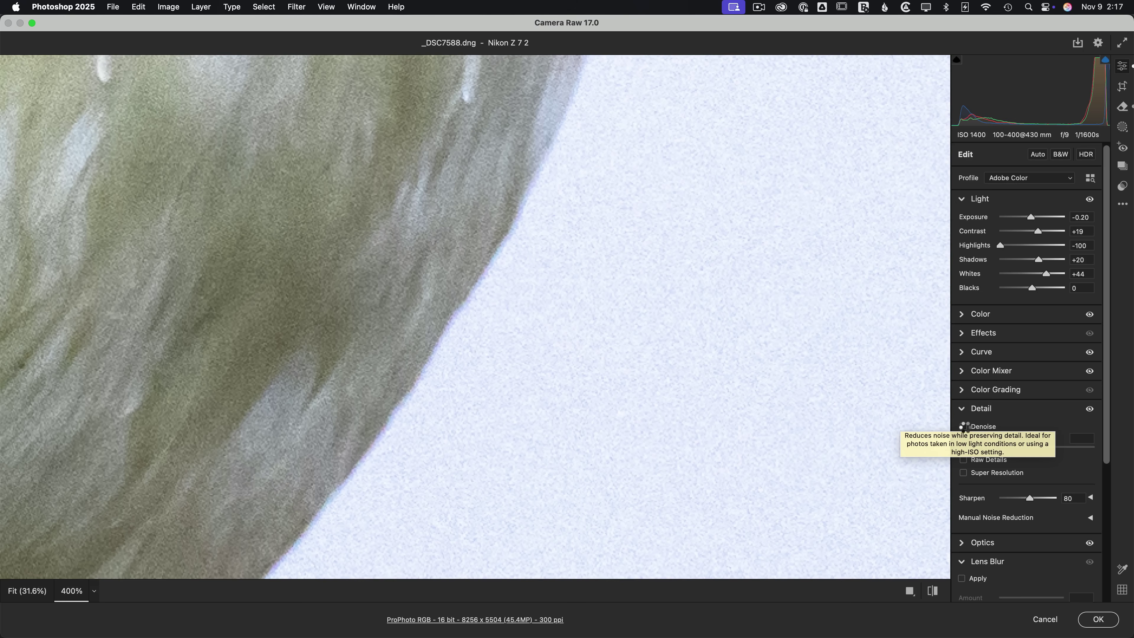
click(965, 428)
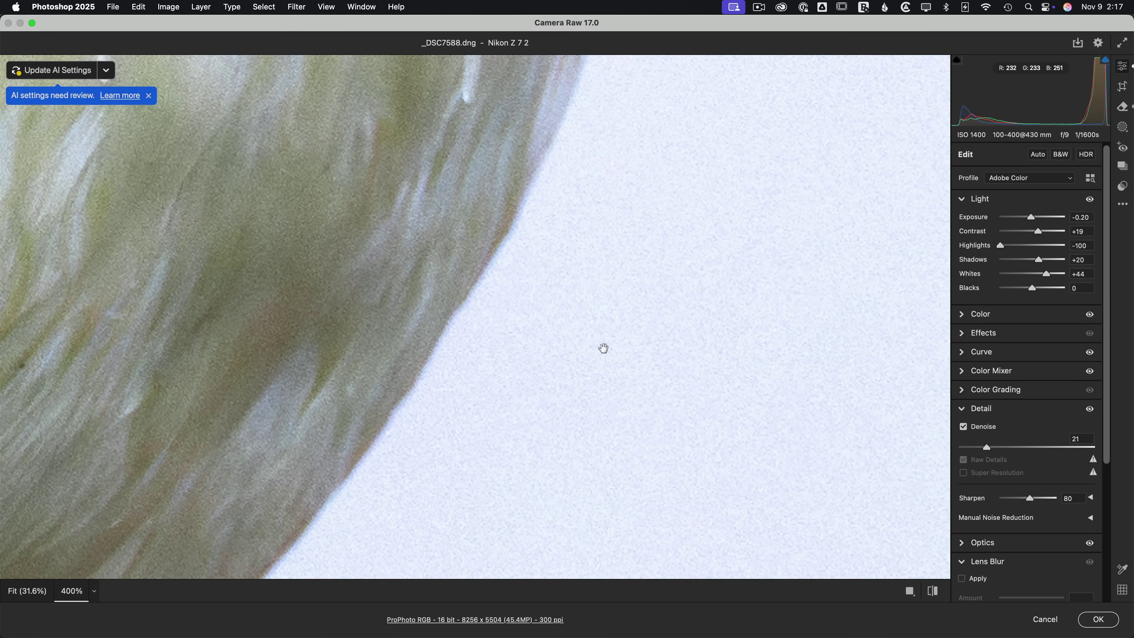
drag(986, 448, 1031, 447)
- Compare the photo with and without Denoise, dismiss the review notice, and check the AI Settings list
click(1090, 409)
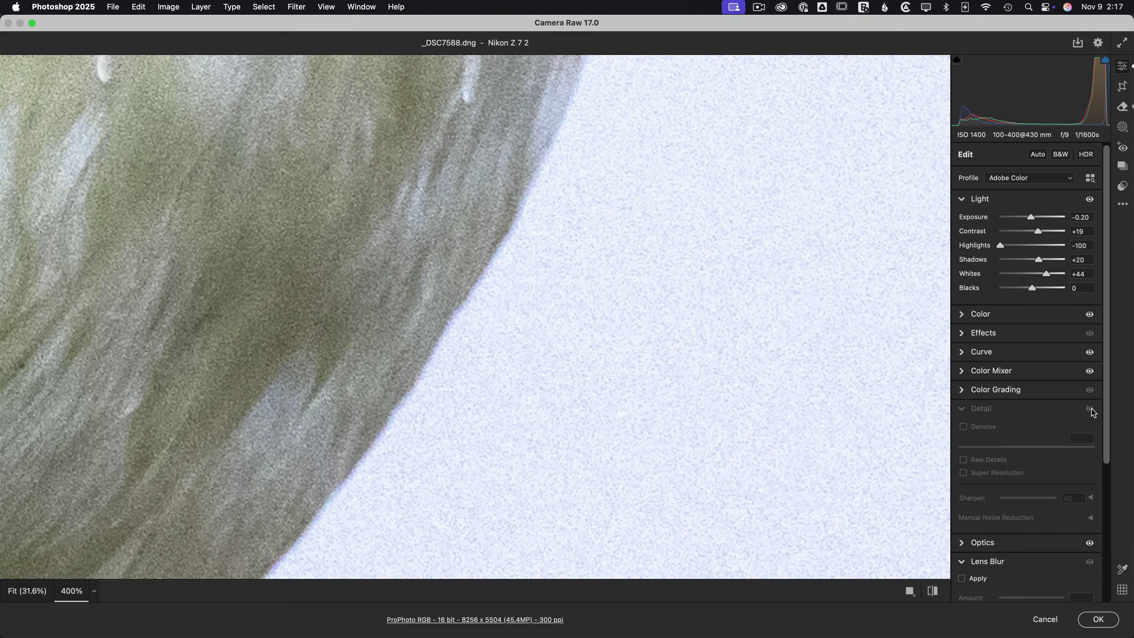
click(1090, 409)
click(1089, 409)
click(1091, 410)
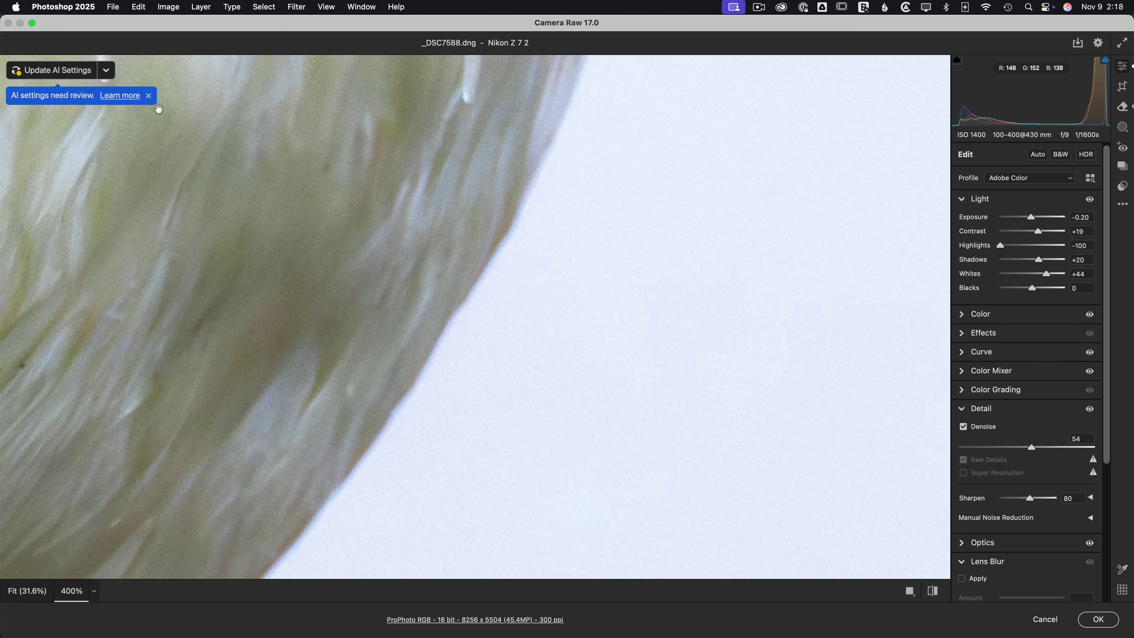
click(149, 95)
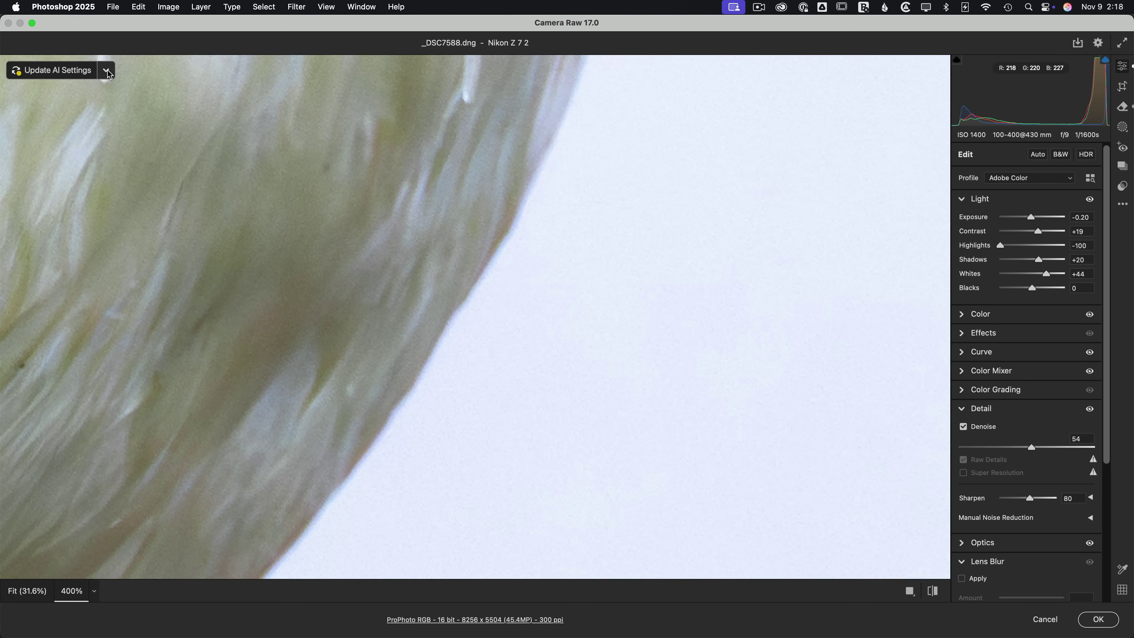
click(107, 72)
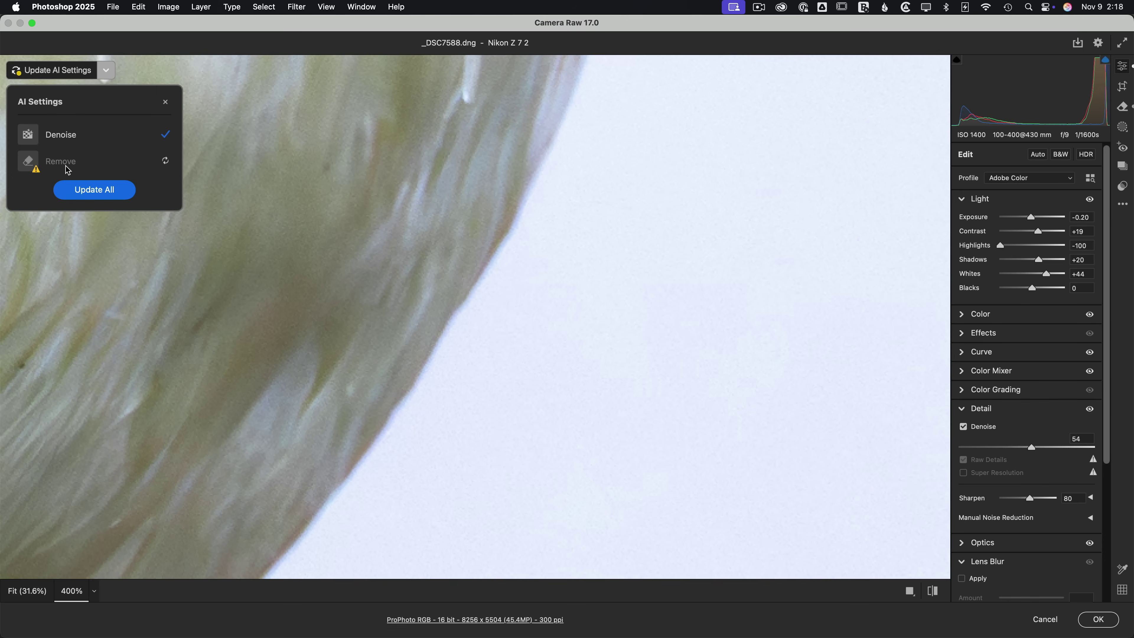
- Inspect the sky removal patch at 200% and 400%, then show the original unedited photo
click(165, 102)
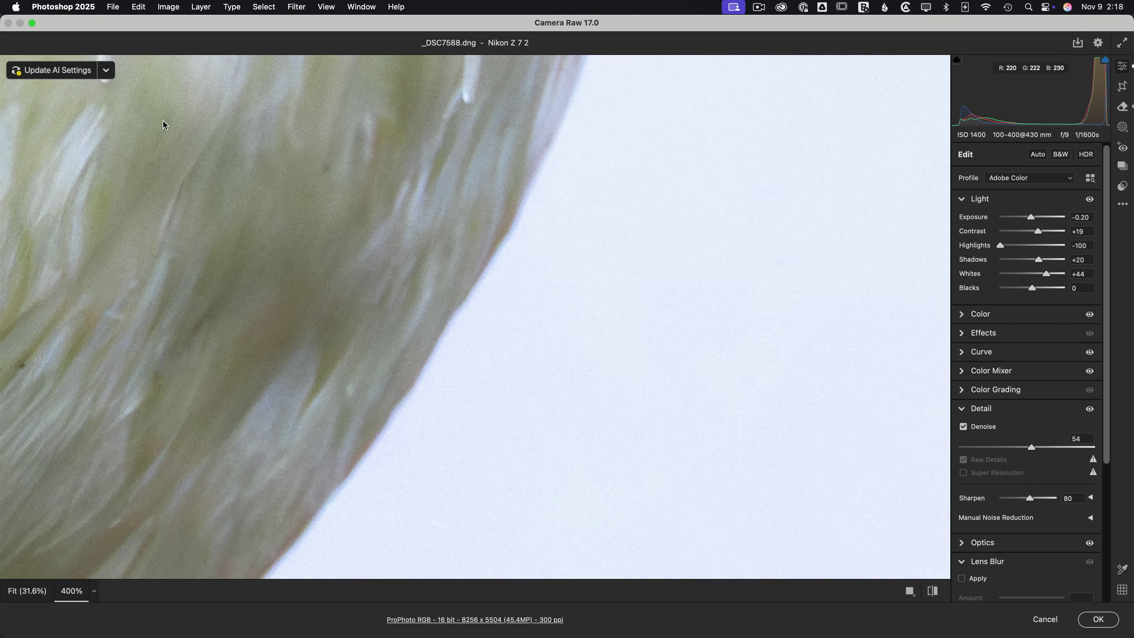
scroll(453, 197, right, 10)
key(super+minus)
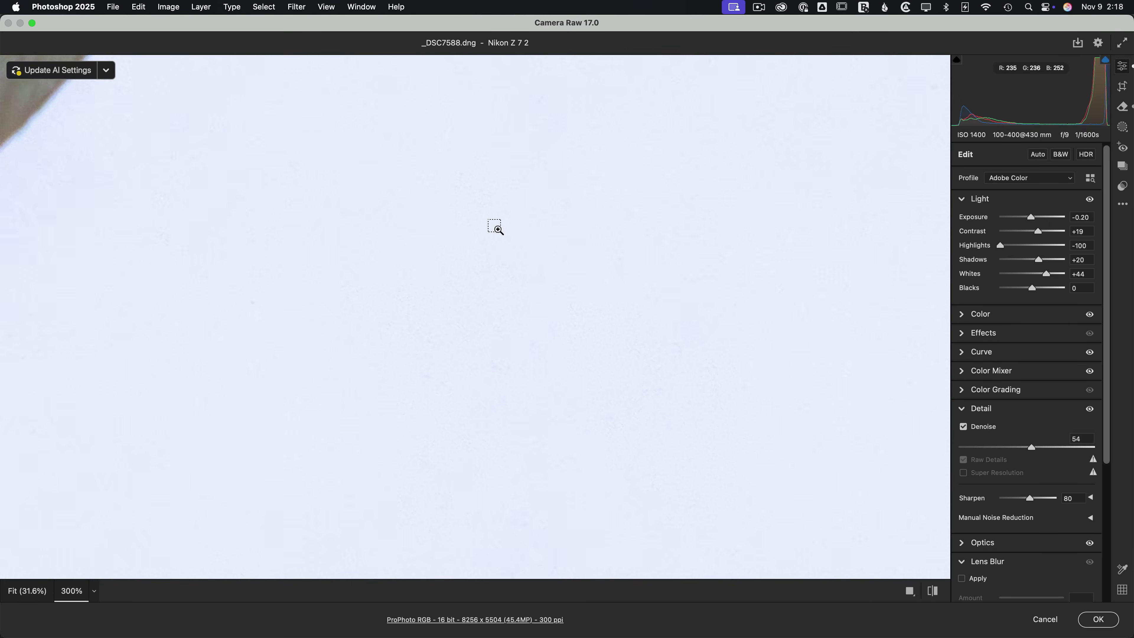
scroll(593, 434, down, 10)
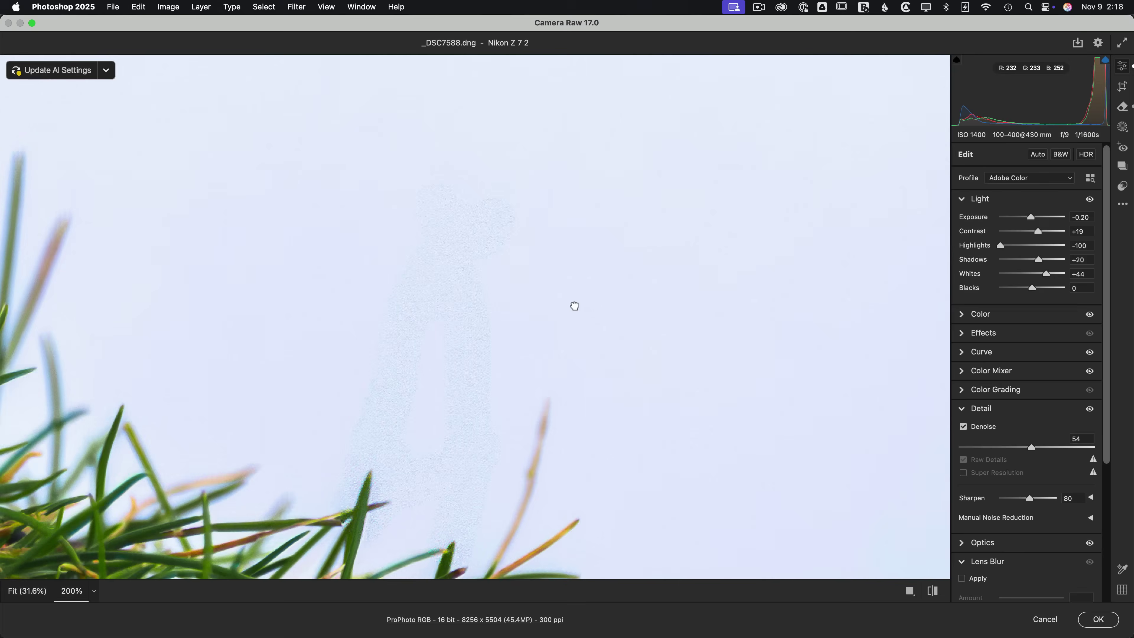
key(super+equal)
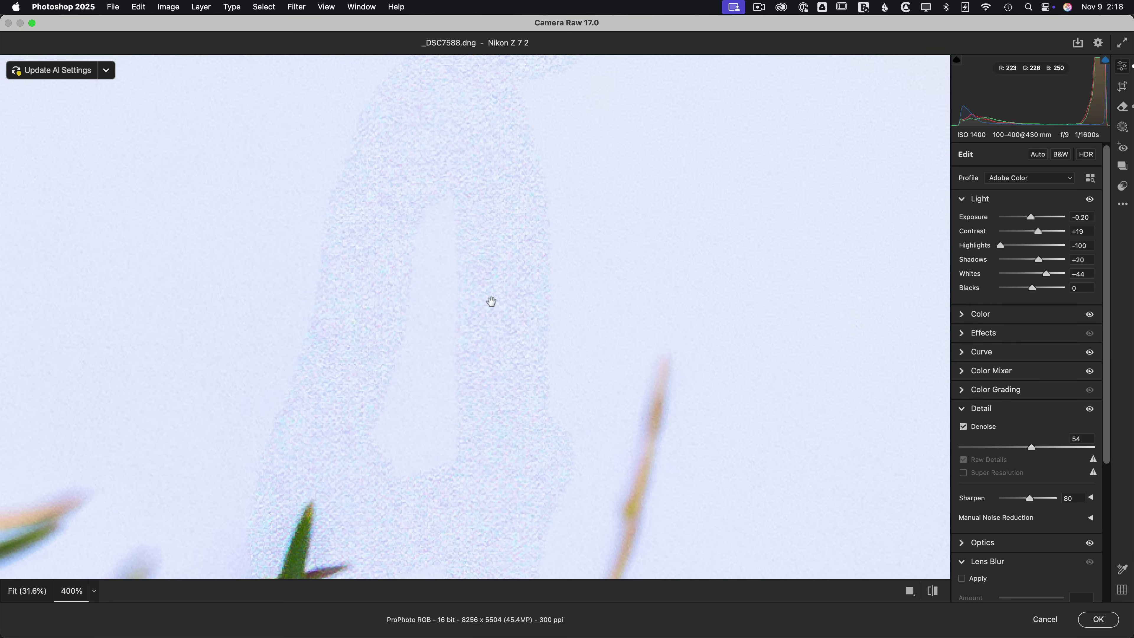
key(super+minus)
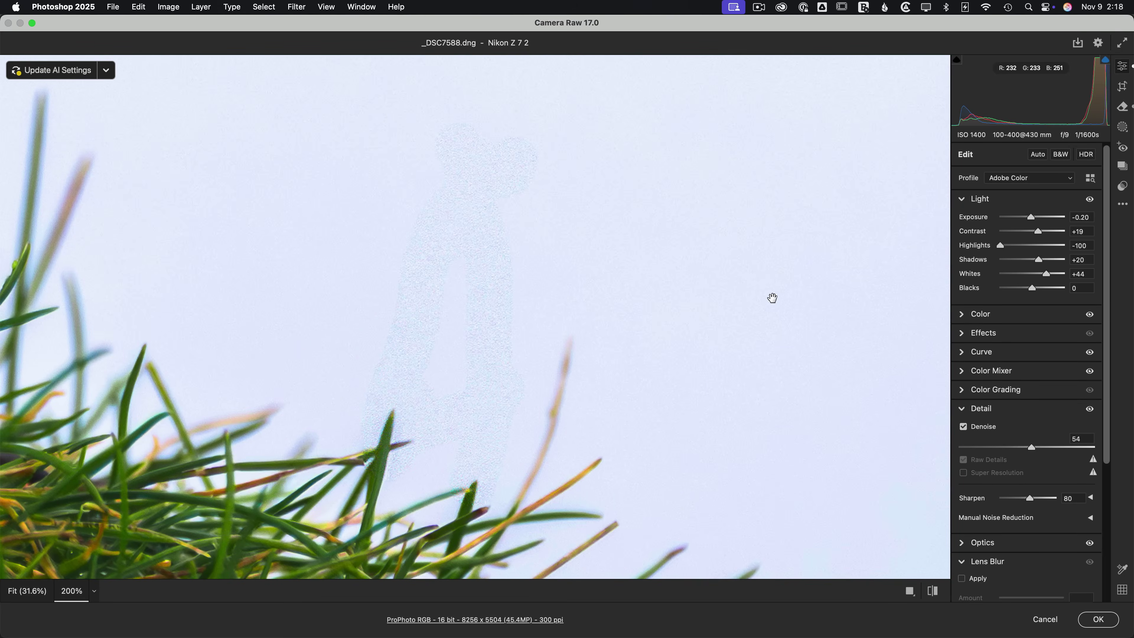
key(backslash)
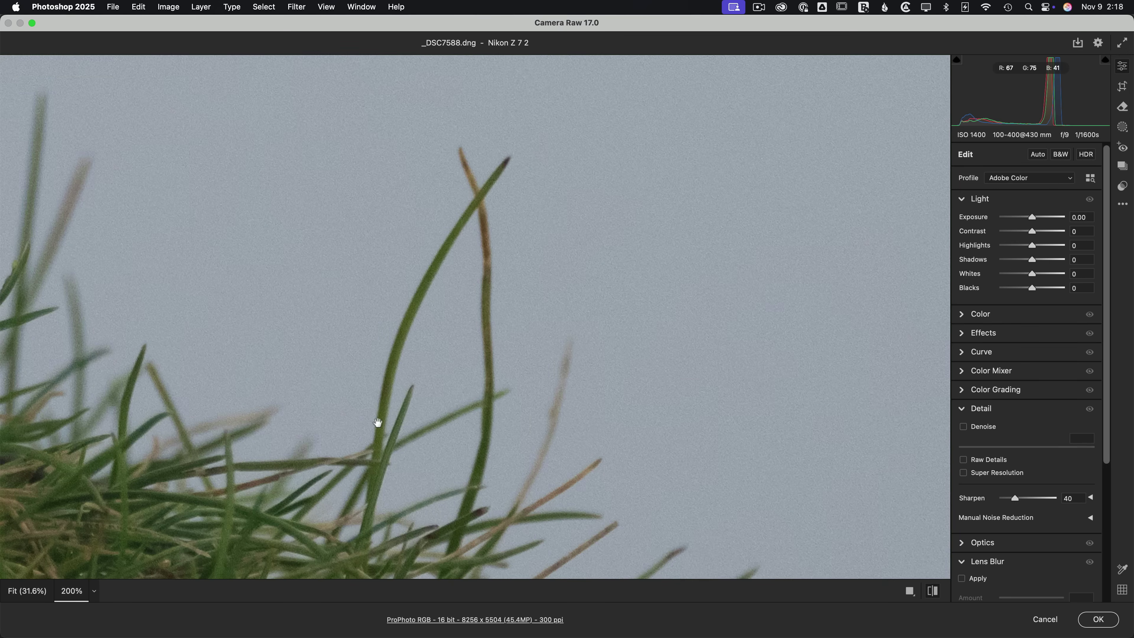
- Switch to the Remove tool on the edited view and run Update AI Settings
click(1124, 108)
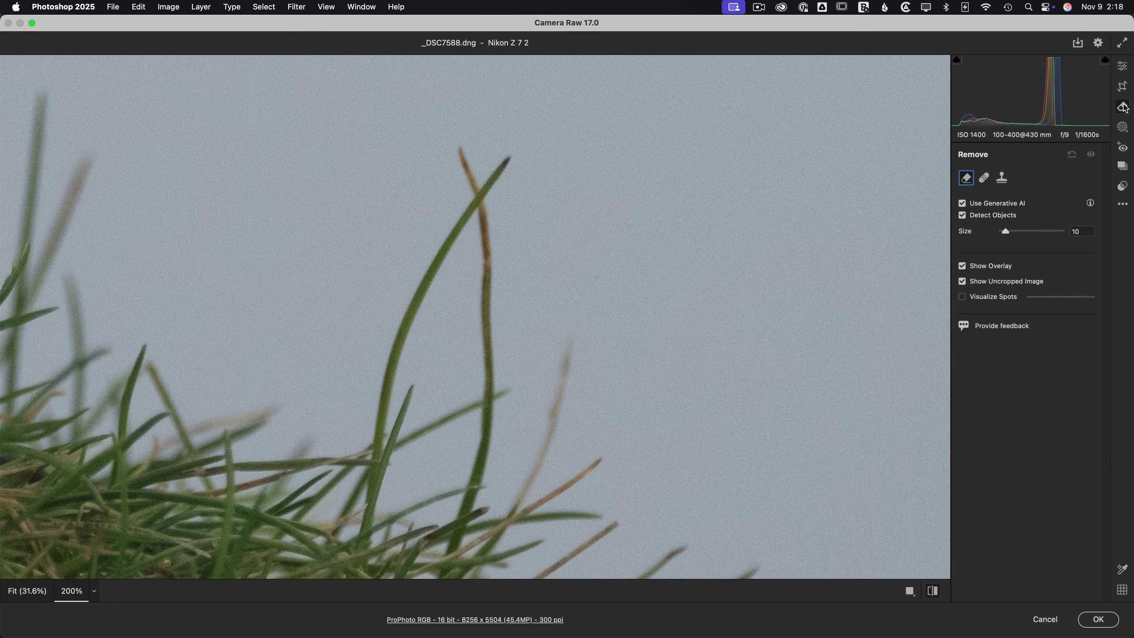
click(502, 481)
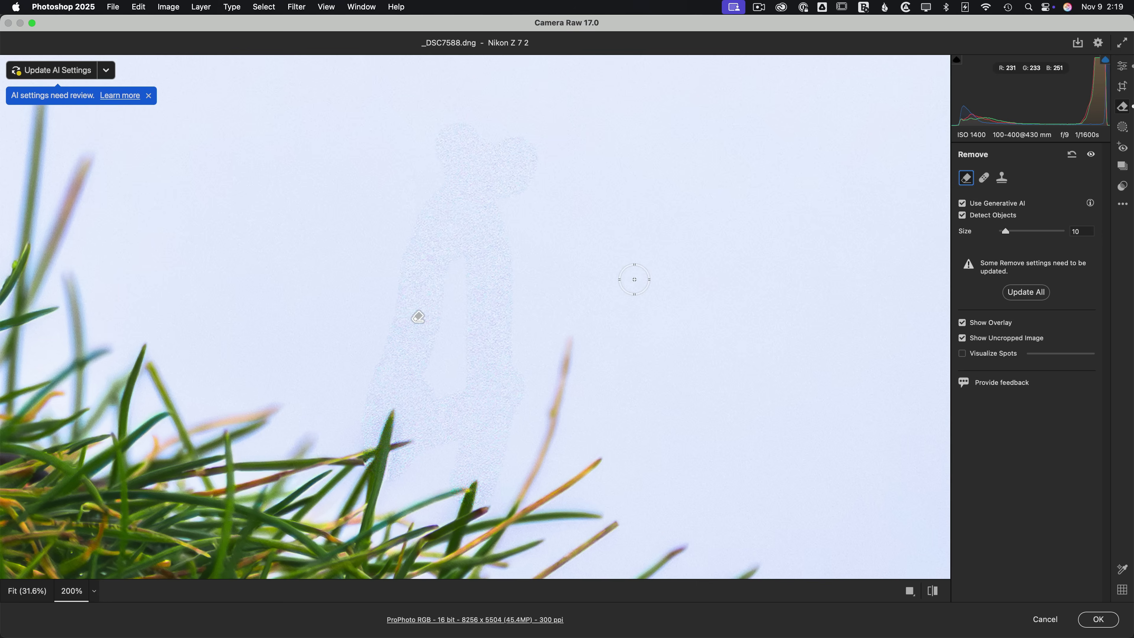
click(61, 74)
- Lower Denoise from 54 to 41 and update all AI settings
key(e)
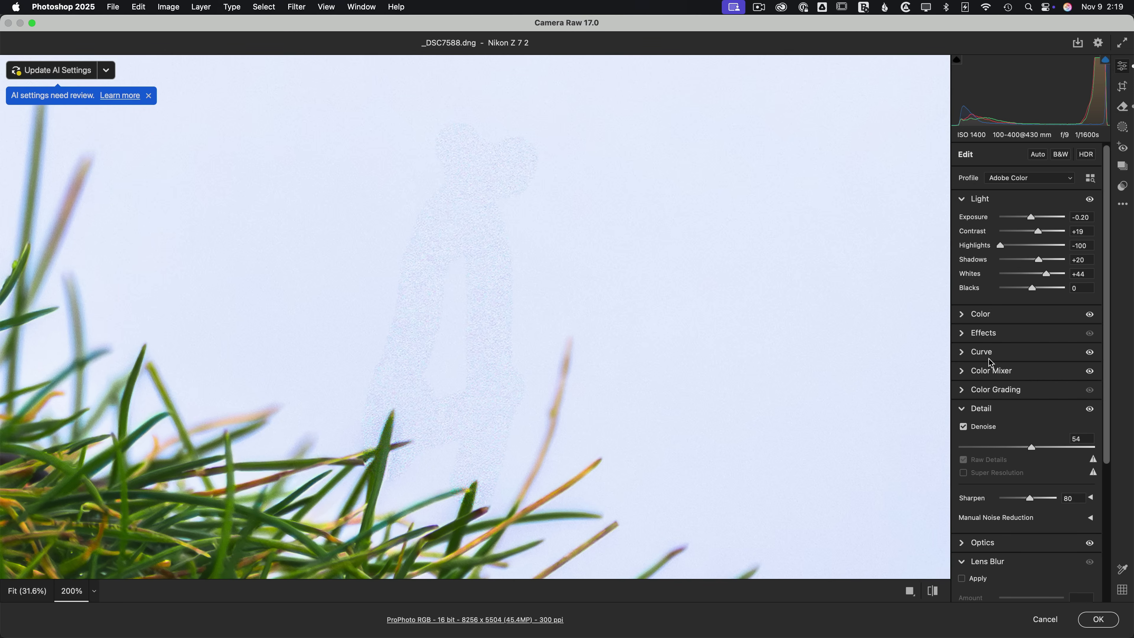
drag(1030, 451, 1014, 449)
click(50, 72)
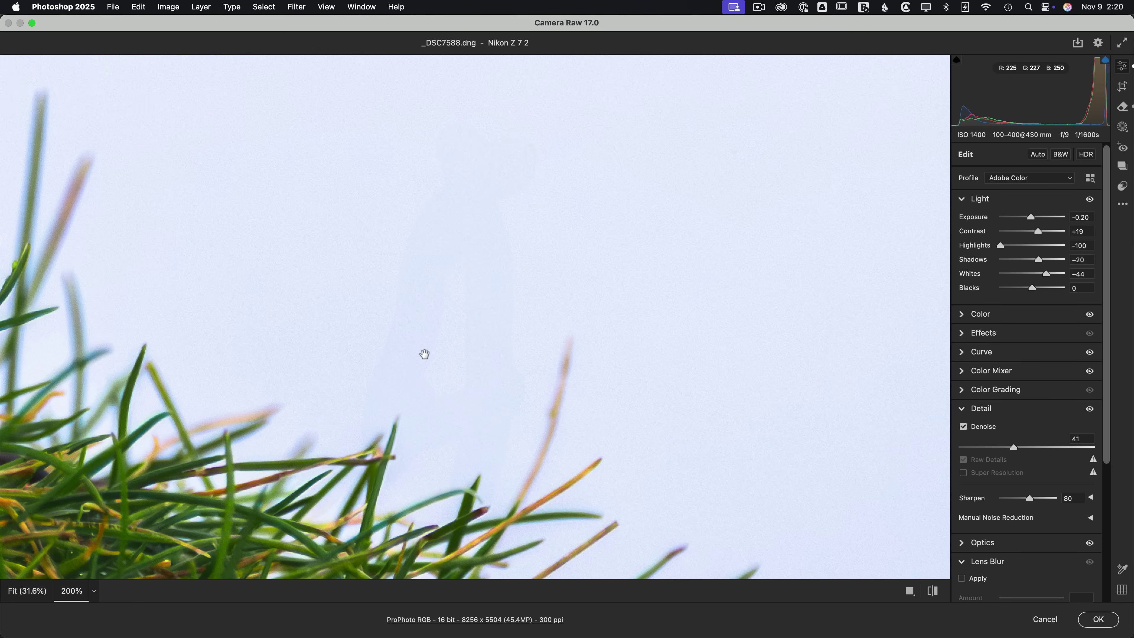
- Select the sky's generative removal spot, try Variation 2/3, then return to Edit
click(1121, 111)
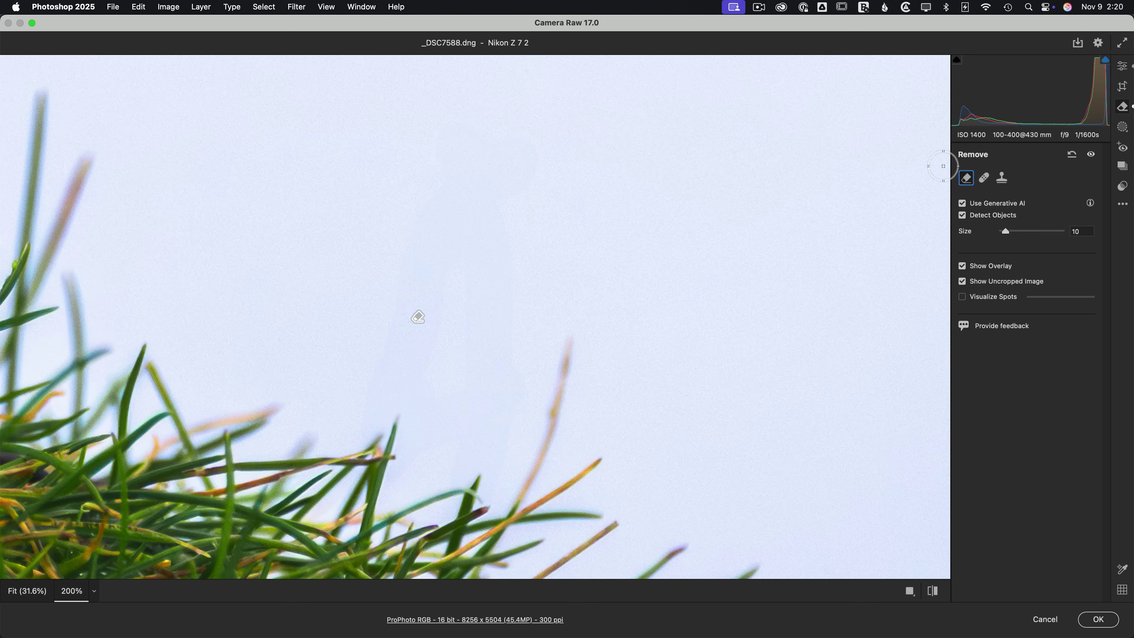
click(415, 321)
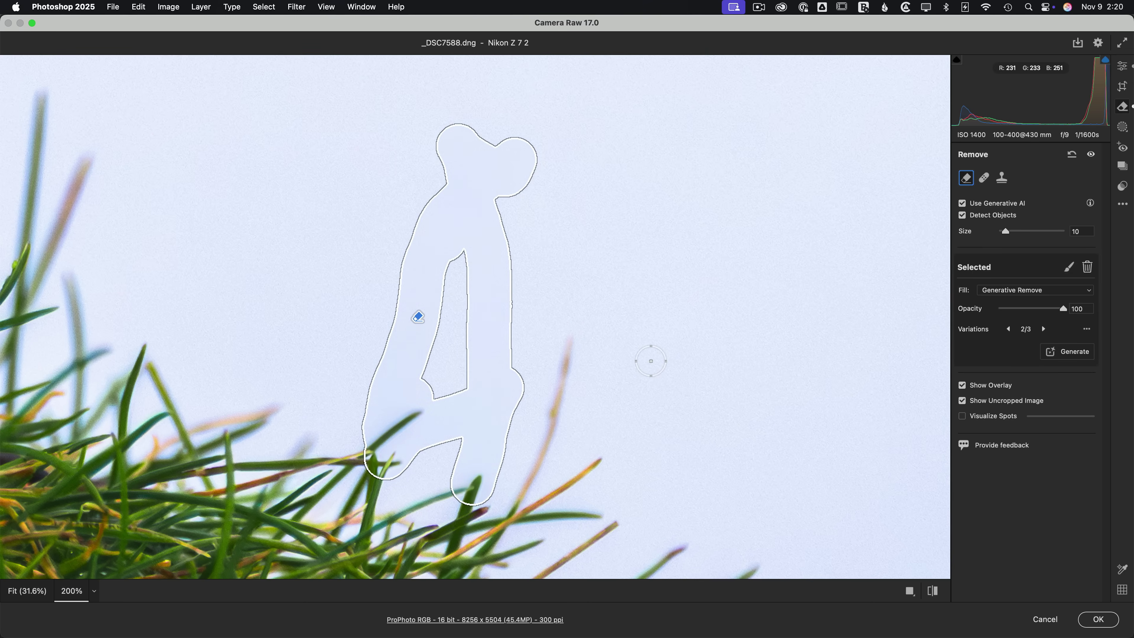
key(Escape)
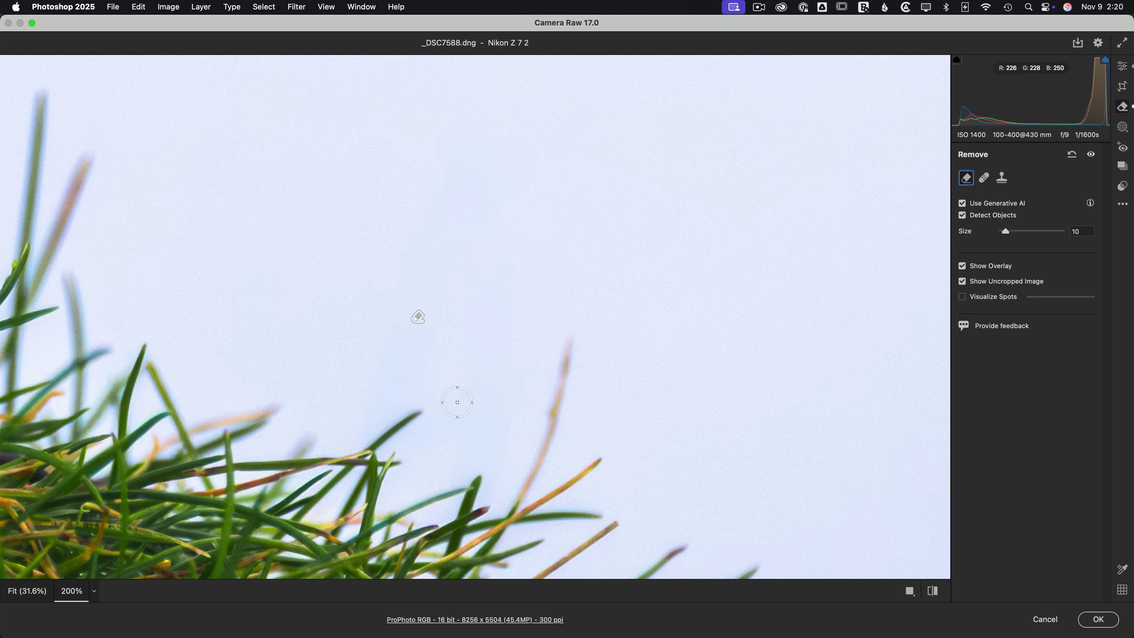
key(e)
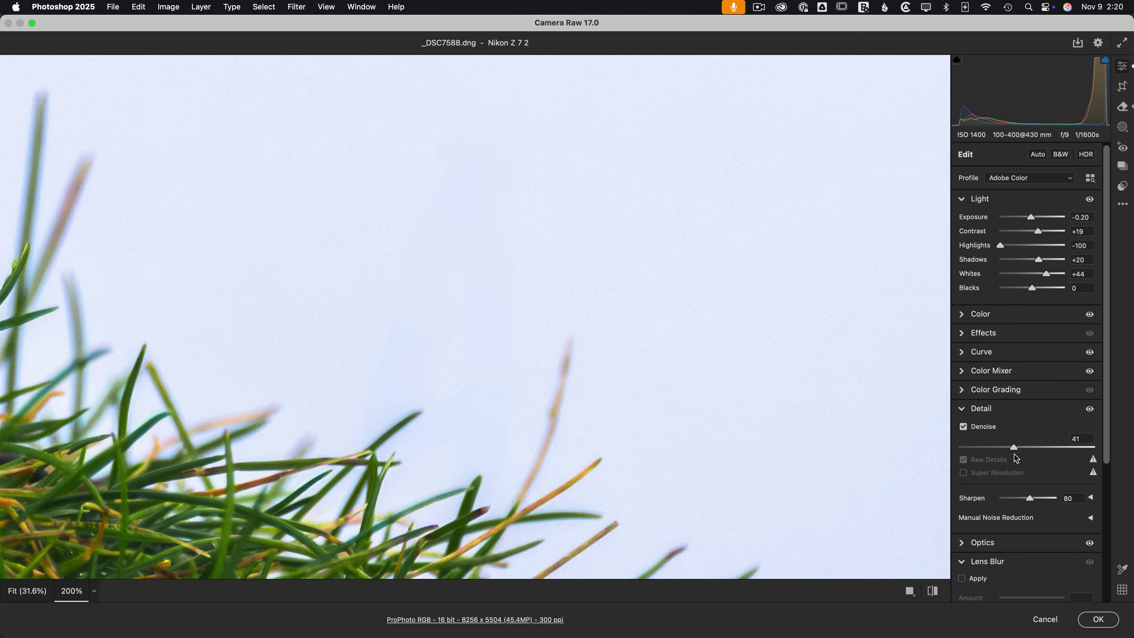
- Cancel Camera Raw without keeping the puffin edits and switch to the DJI lighthouse document
click(1040, 618)
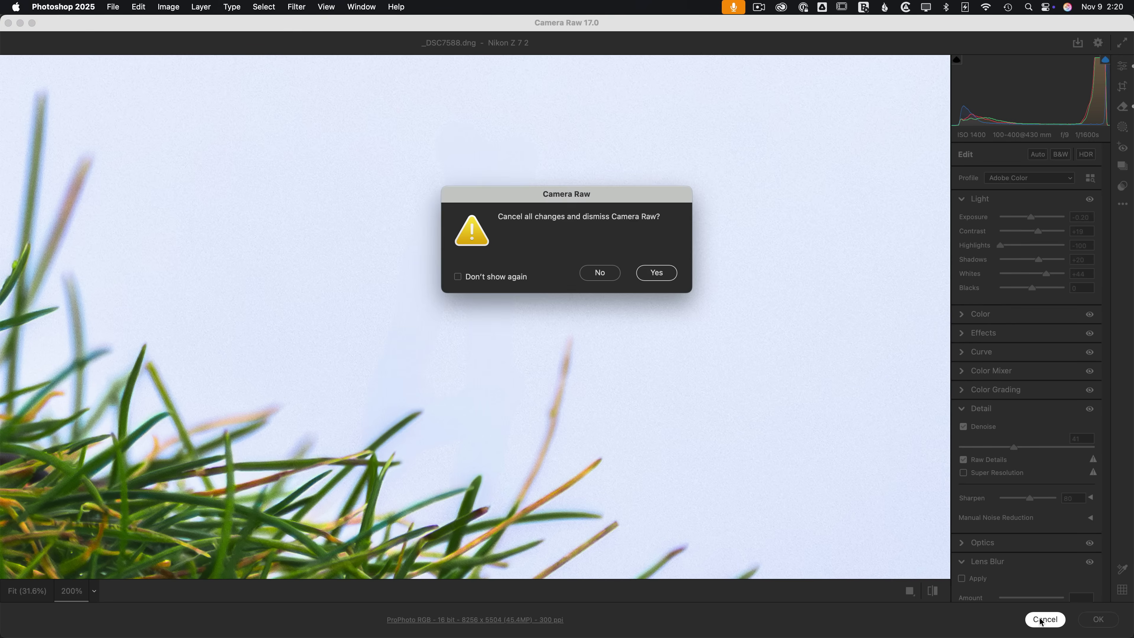
click(655, 273)
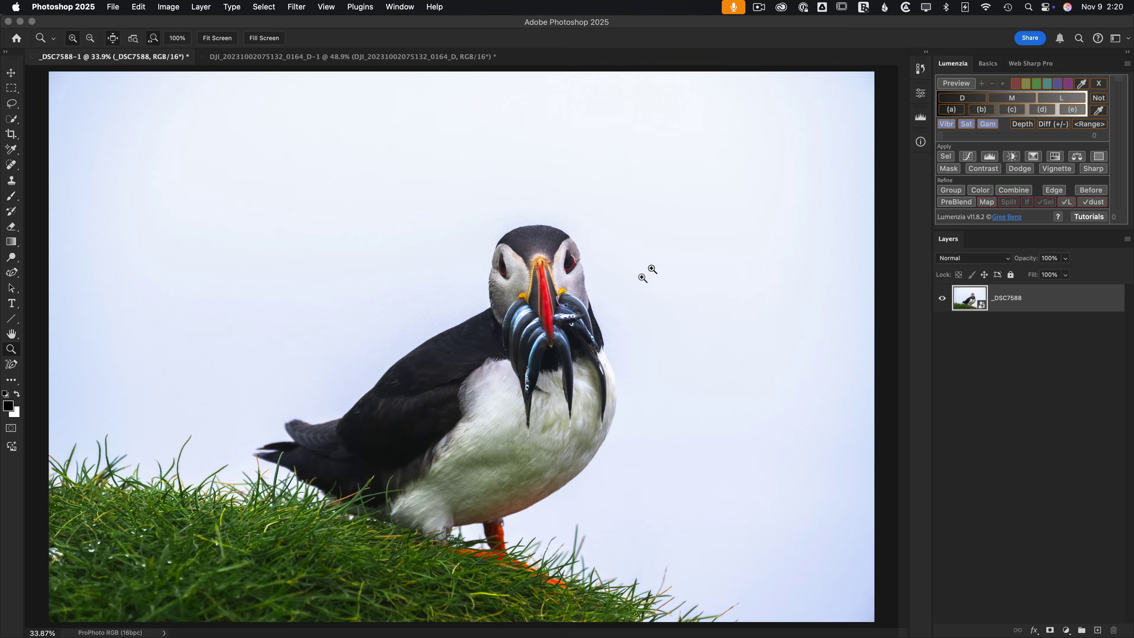
click(323, 59)
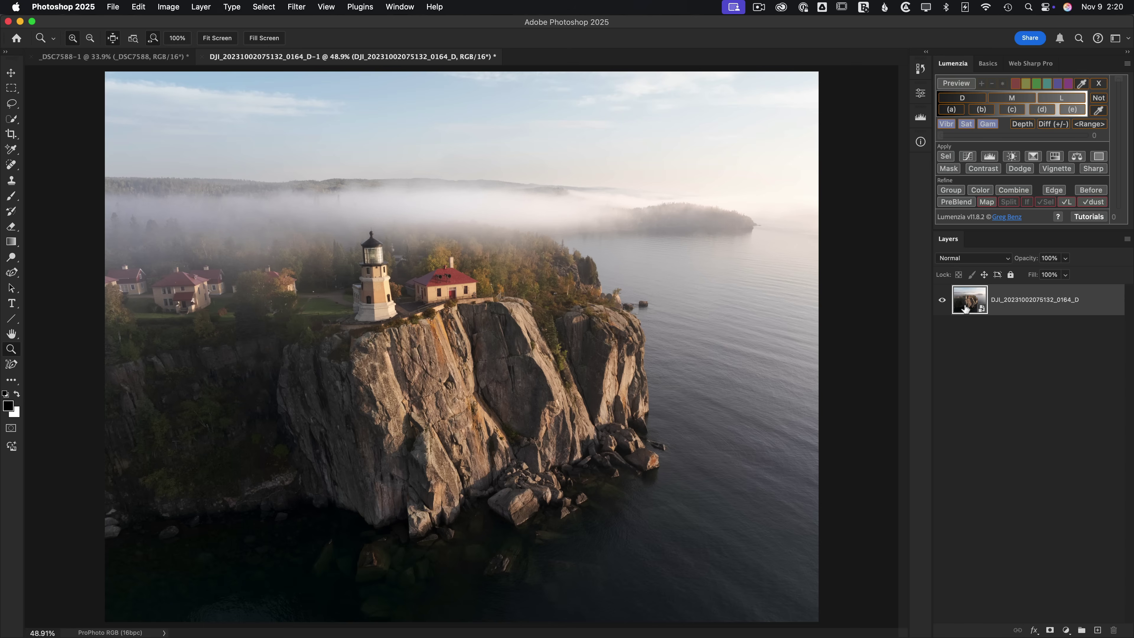
- Reopen the lighthouse DNG in Camera Raw and zoom to 400% on the cliff top
double_click(965, 308)
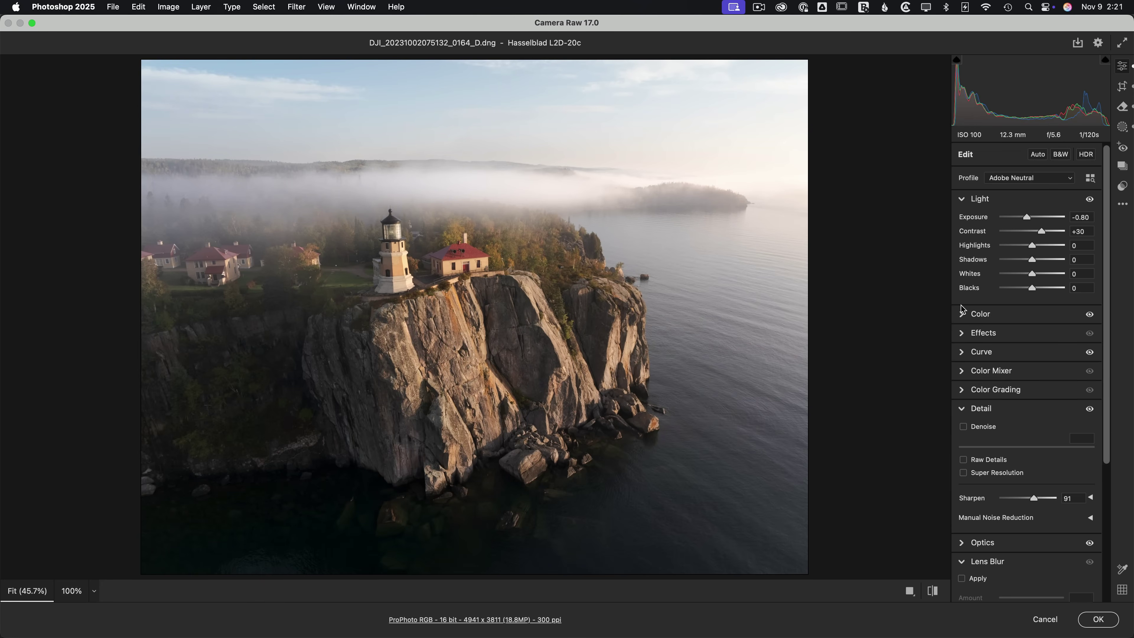
click(753, 382)
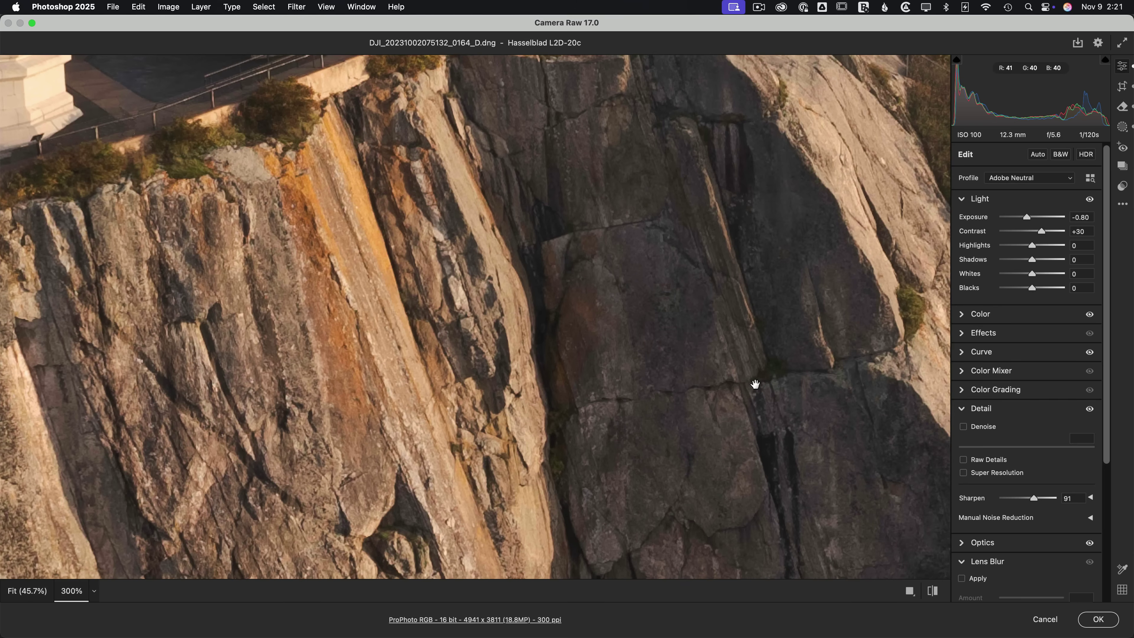
drag(817, 263, 307, 356)
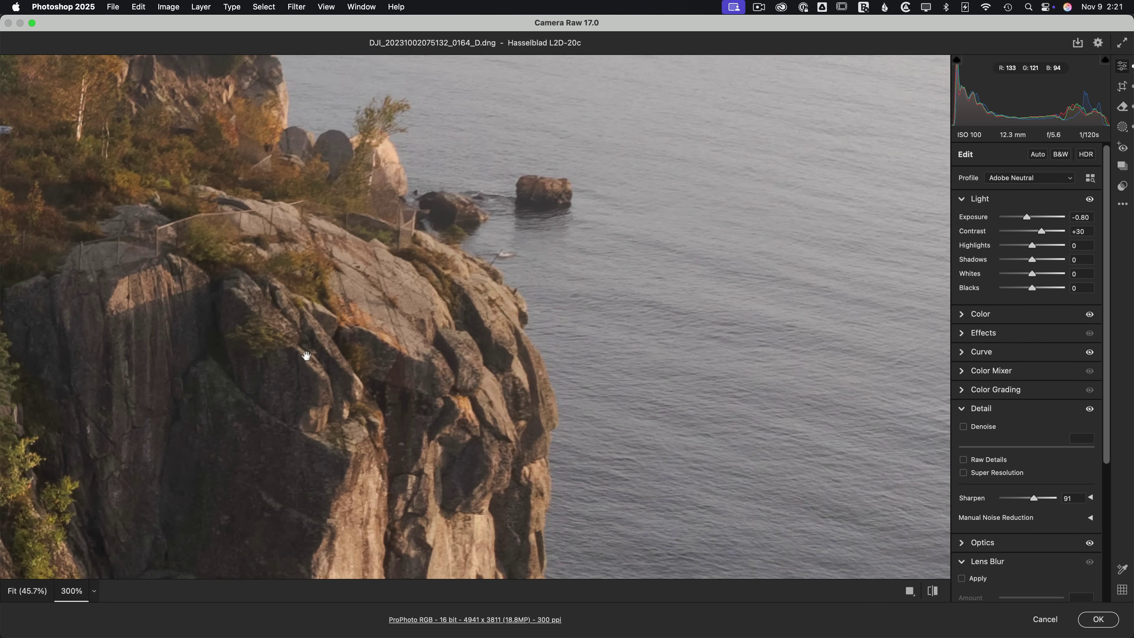
key(super+equal)
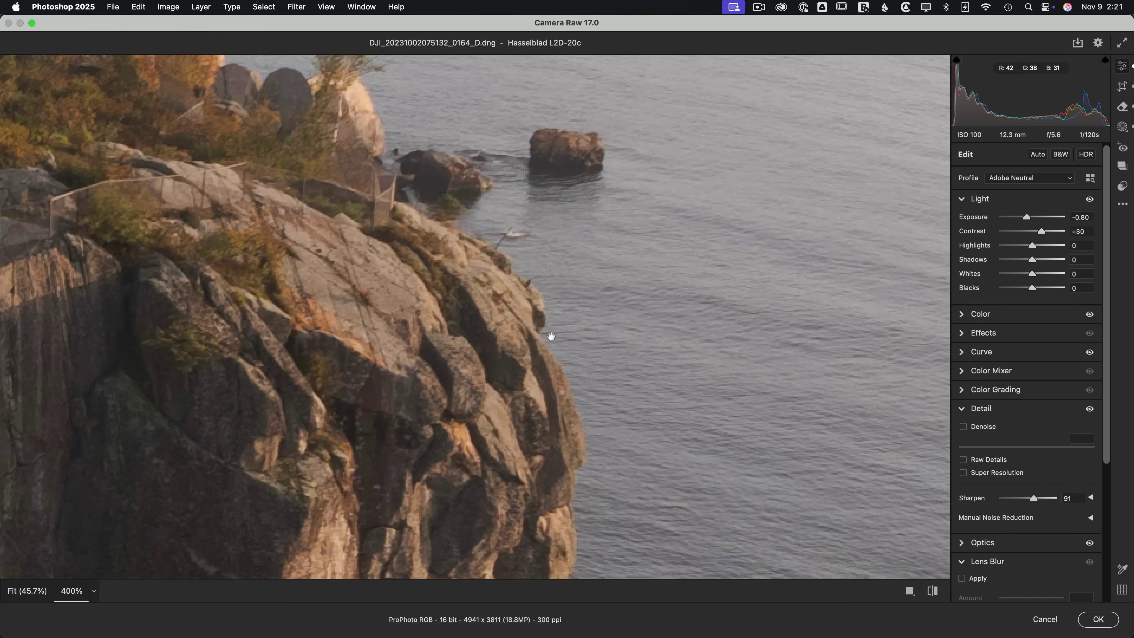
- Enable AI Denoise, set its amount to 20, and return to the full-photo view
click(963, 426)
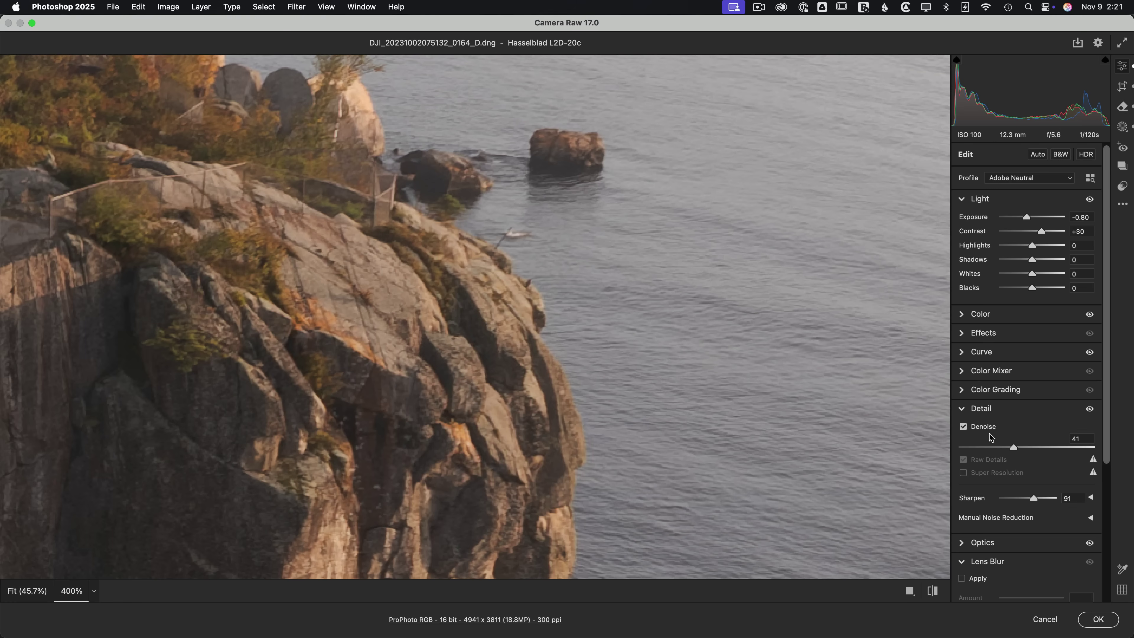
click(1090, 409)
drag(1013, 447, 986, 449)
click(695, 344)
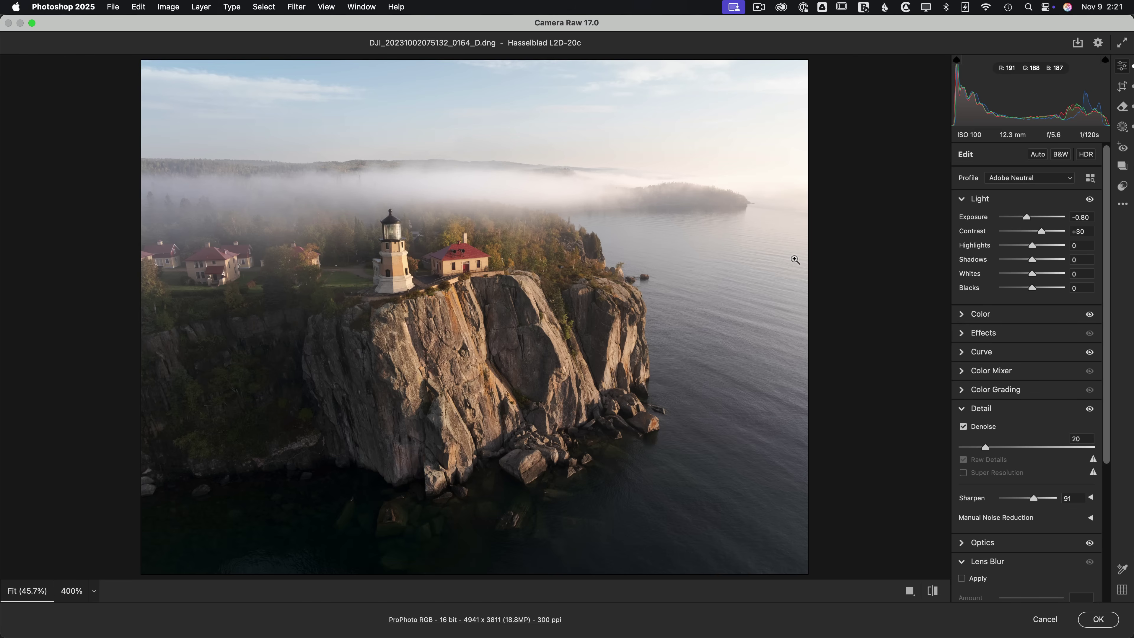
- Unlock the crop ratio and expand the crop past the right edge to 5554 x 3811
click(1122, 86)
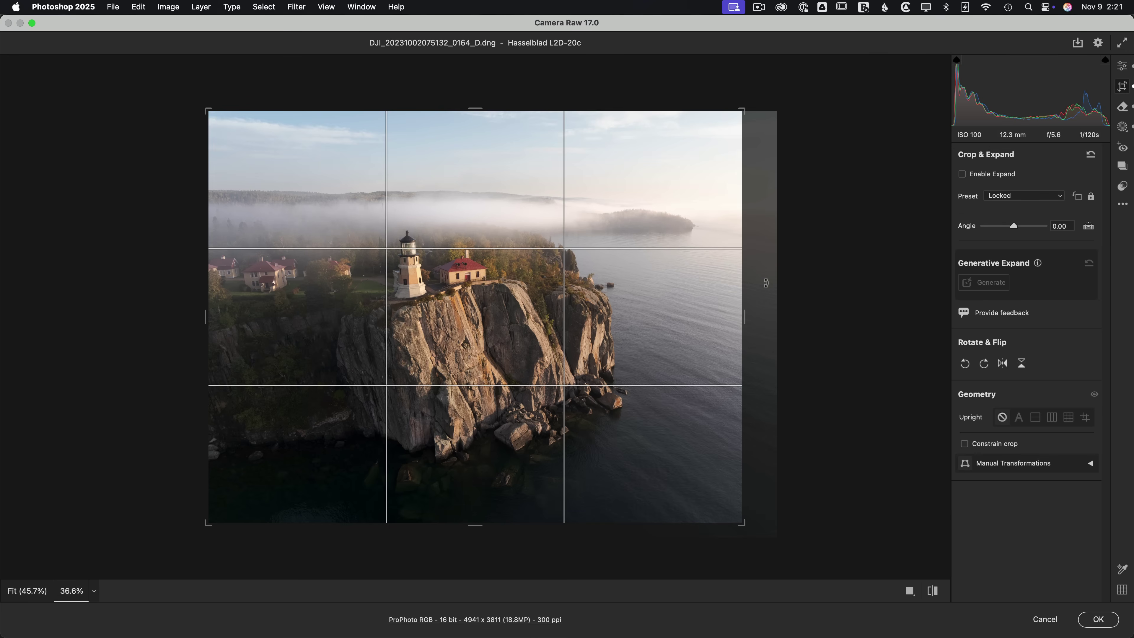
click(1090, 196)
drag(744, 318, 763, 317)
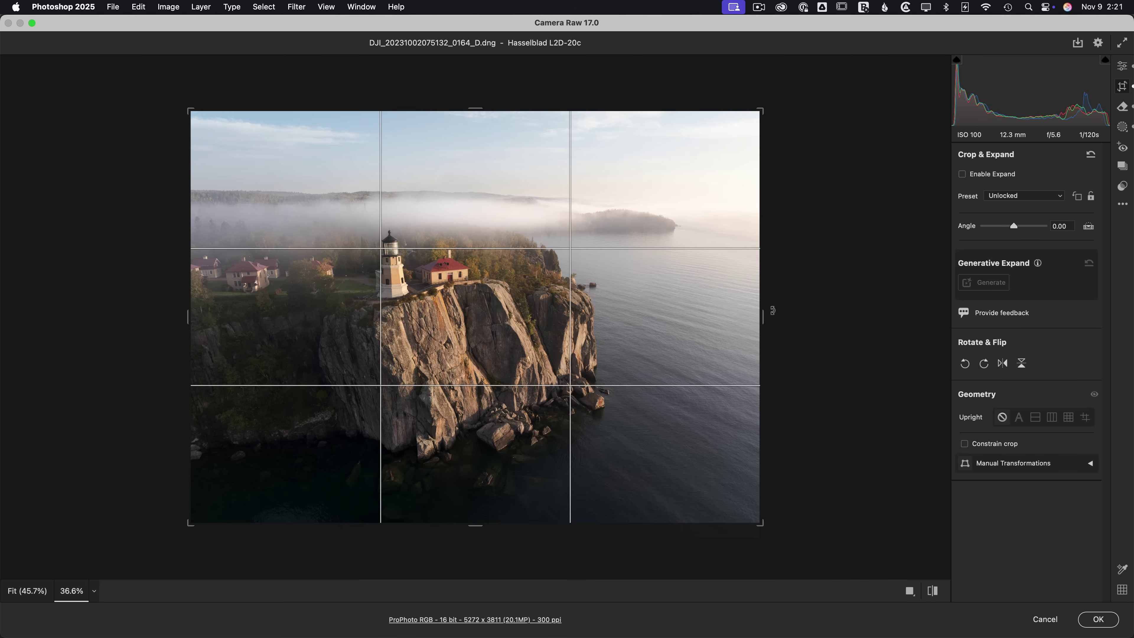
click(962, 174)
drag(763, 316, 781, 315)
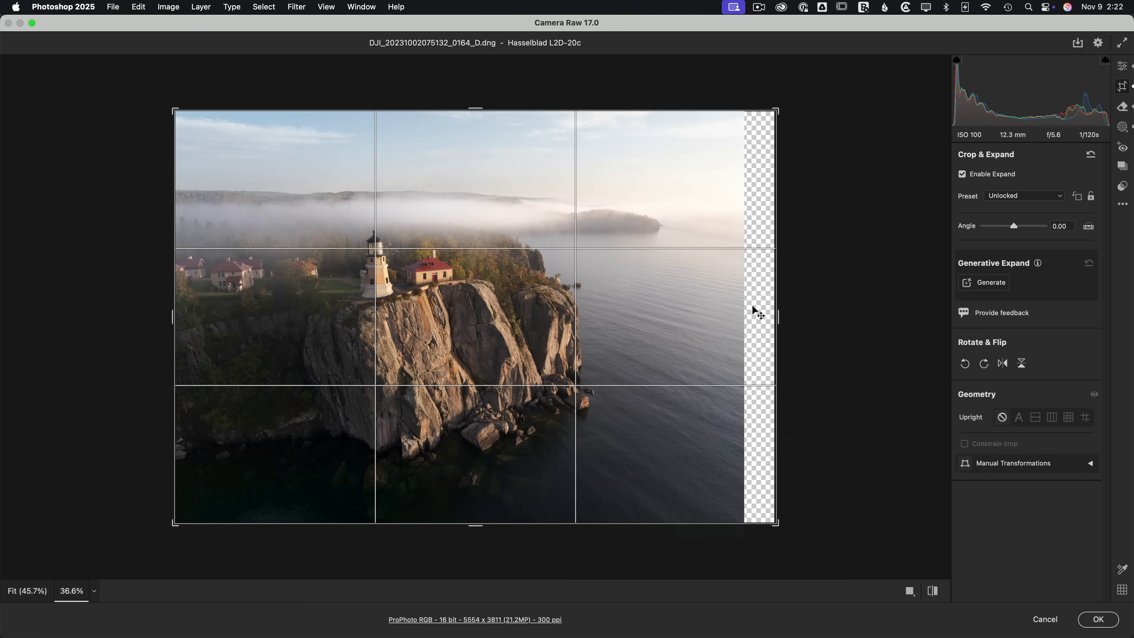
- Generate sea and sky for the empty right strip, compare variations, and keep variation 1 of 3
click(990, 283)
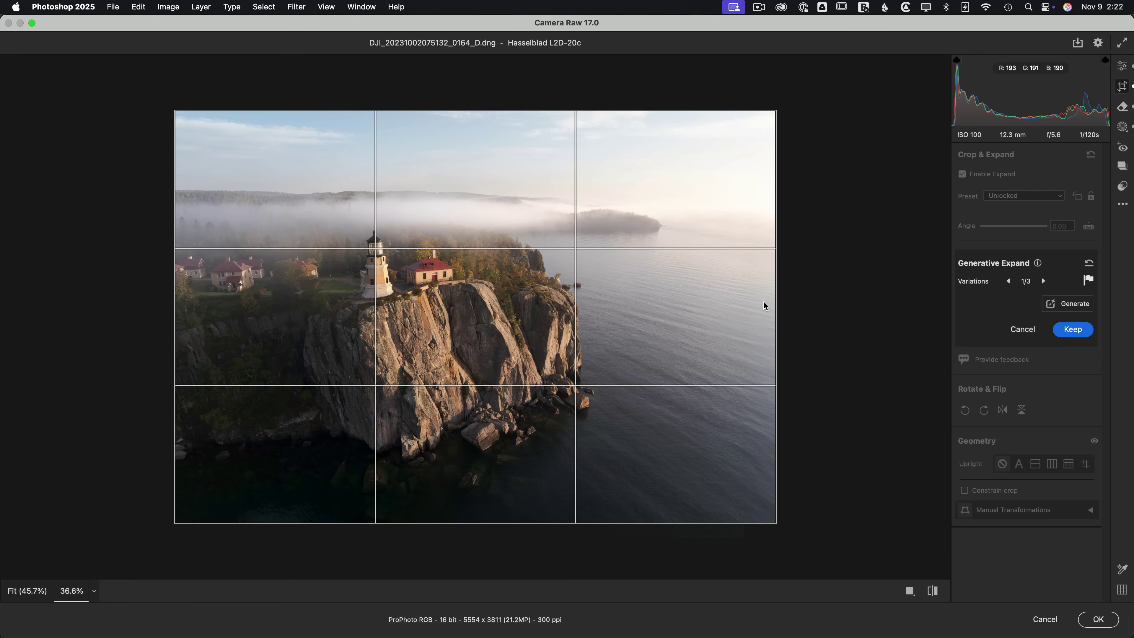
click(1043, 281)
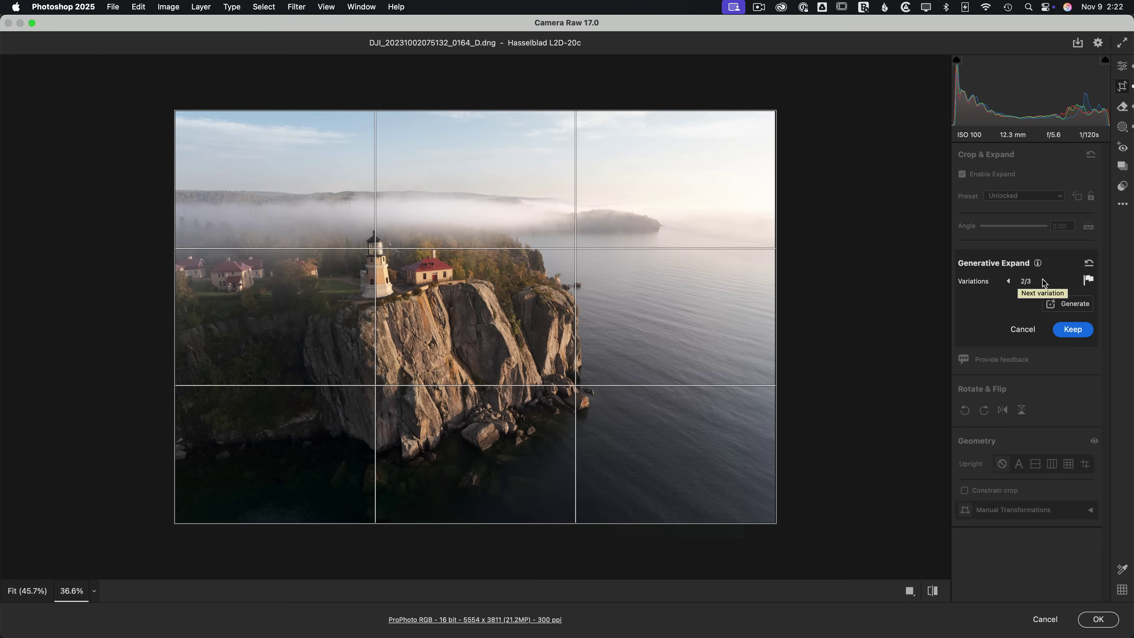
click(1043, 281)
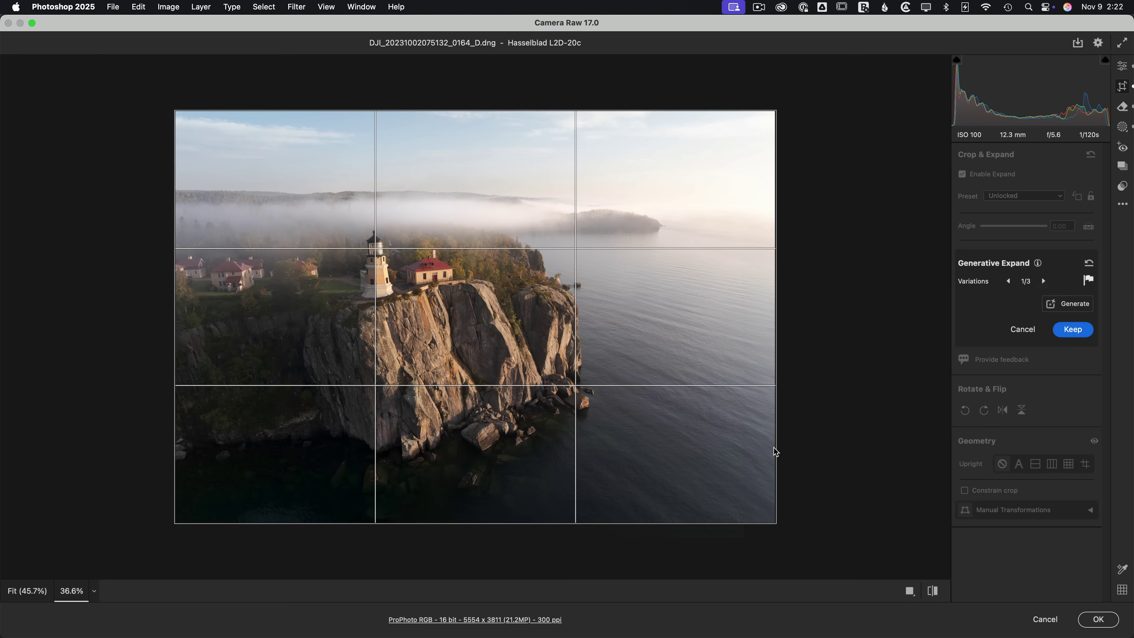
click(1072, 330)
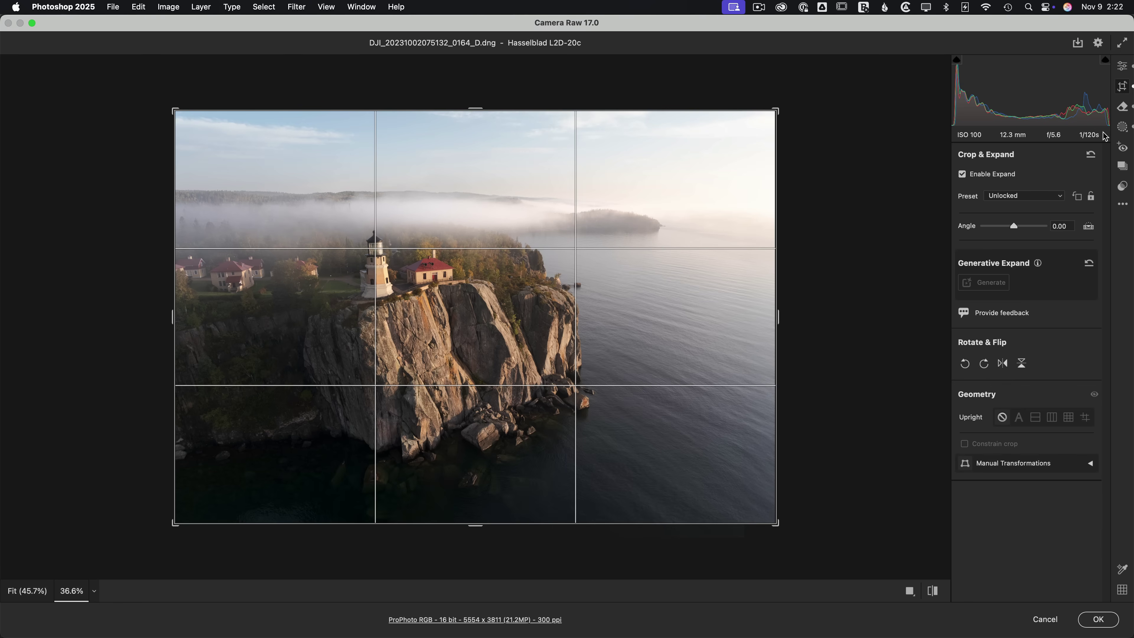
- Select the Remove tool, briefly try Heal mode, return to generative Remove, and zoom into the photo
click(1123, 108)
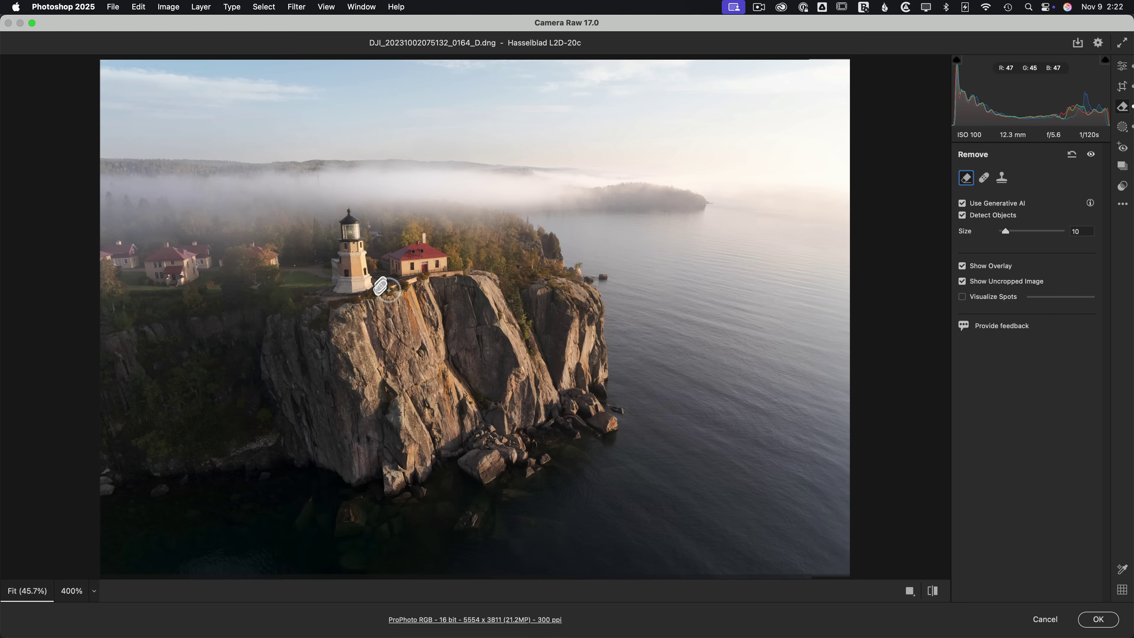
click(984, 178)
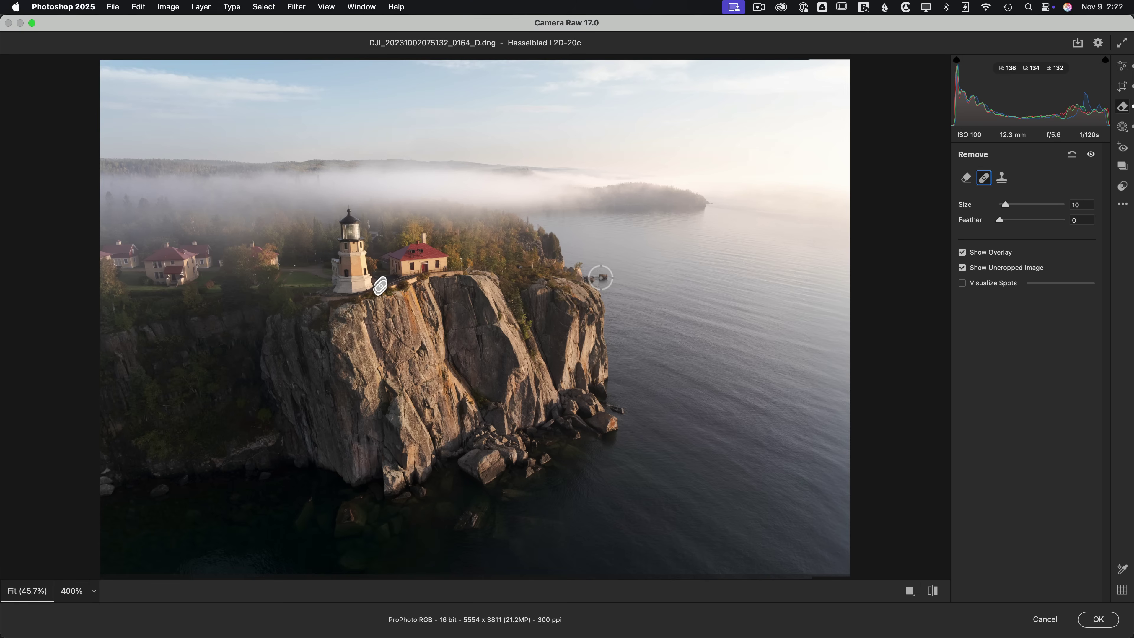
click(966, 177)
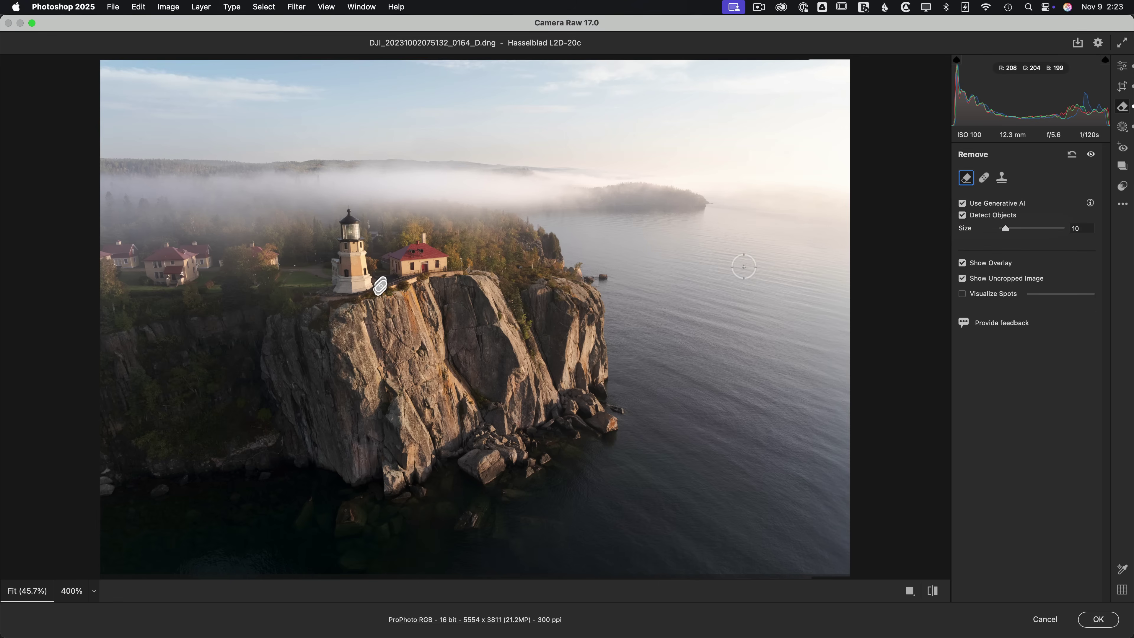
key(super+equal)
key(super+equal)
key(super+equal)
key(super+equal)
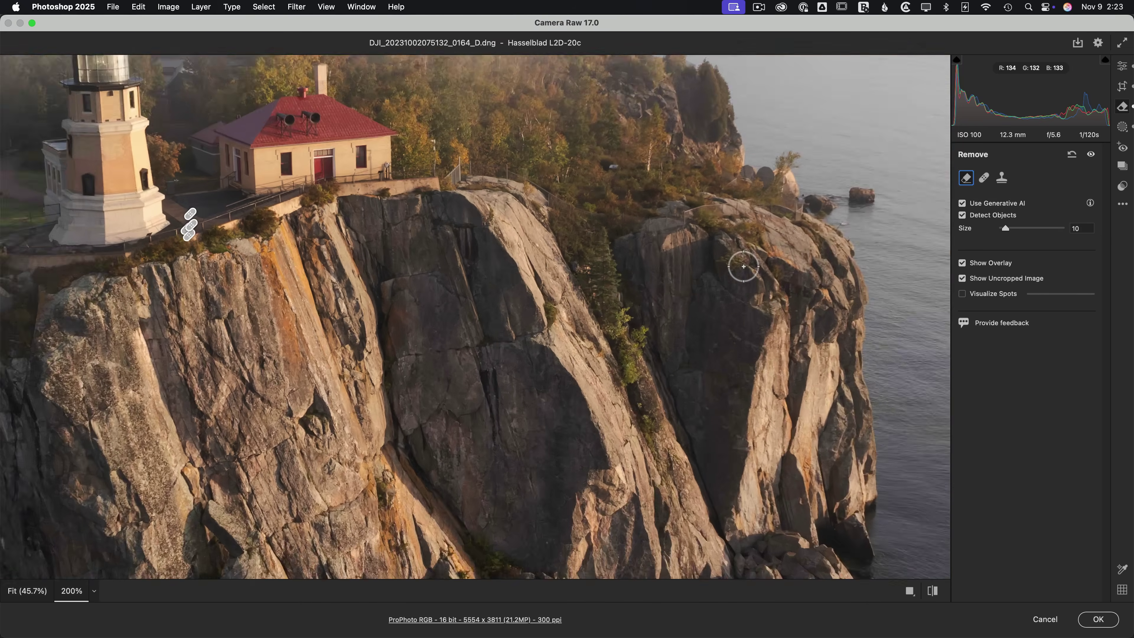
- Zoom to 400%, brush over the offshore rock, remove it generatively, and choose variation 3 of 3
drag(741, 263, 313, 392)
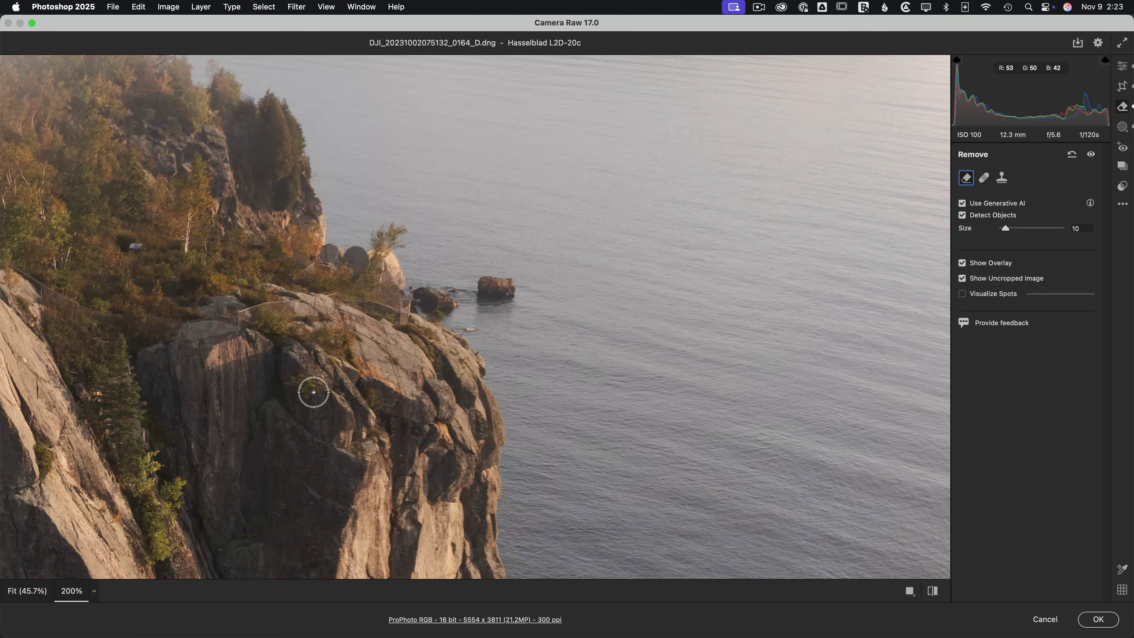
key(super+equal)
key(super+equal)
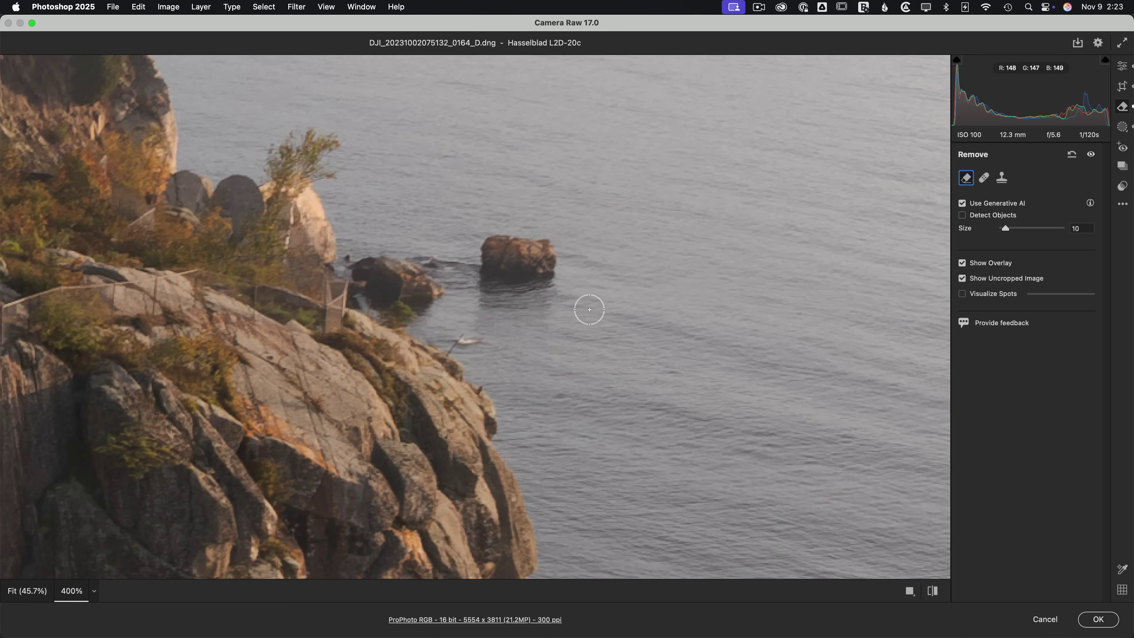
mouse_move(547, 258)
mouse_down()
mouse_move(485, 238)
mouse_move(492, 254)
mouse_move(545, 263)
mouse_move(549, 278)
mouse_move(504, 296)
mouse_move(501, 279)
mouse_move(529, 280)
mouse_move(443, 258)
mouse_move(484, 293)
mouse_move(521, 296)
mouse_move(542, 275)
mouse_move(439, 259)
mouse_move(529, 286)
mouse_up()
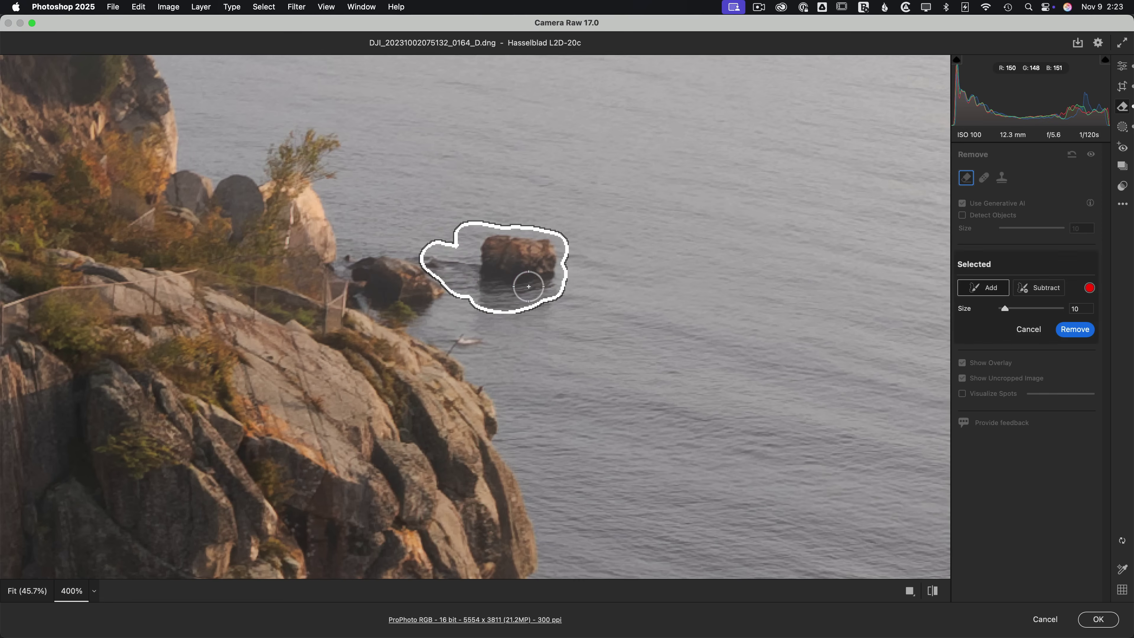
click(1064, 335)
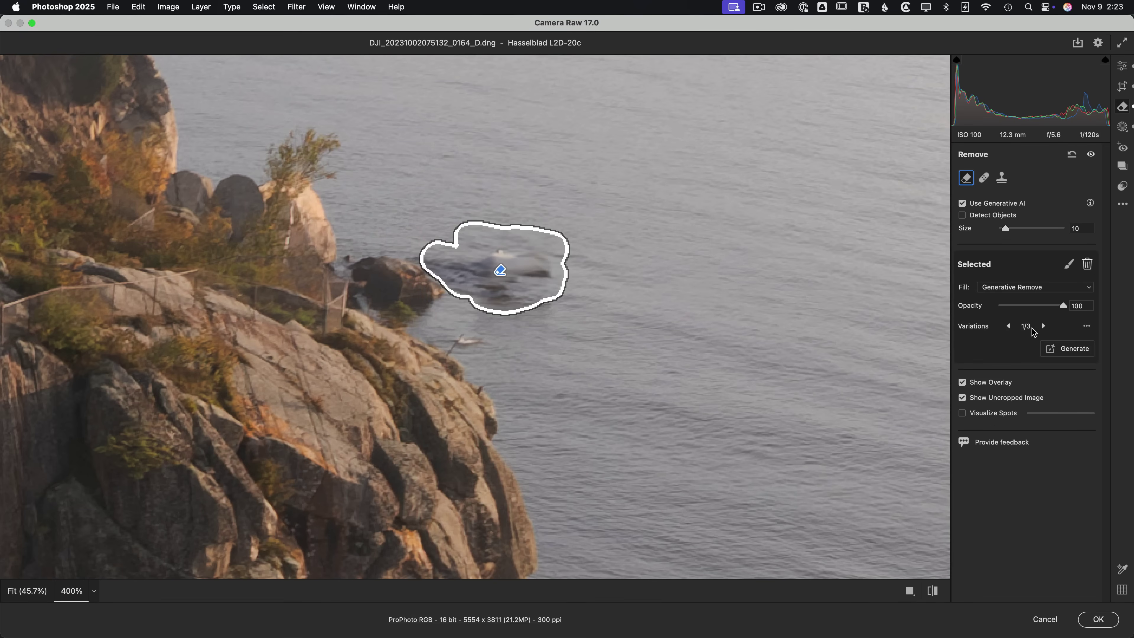
click(1042, 327)
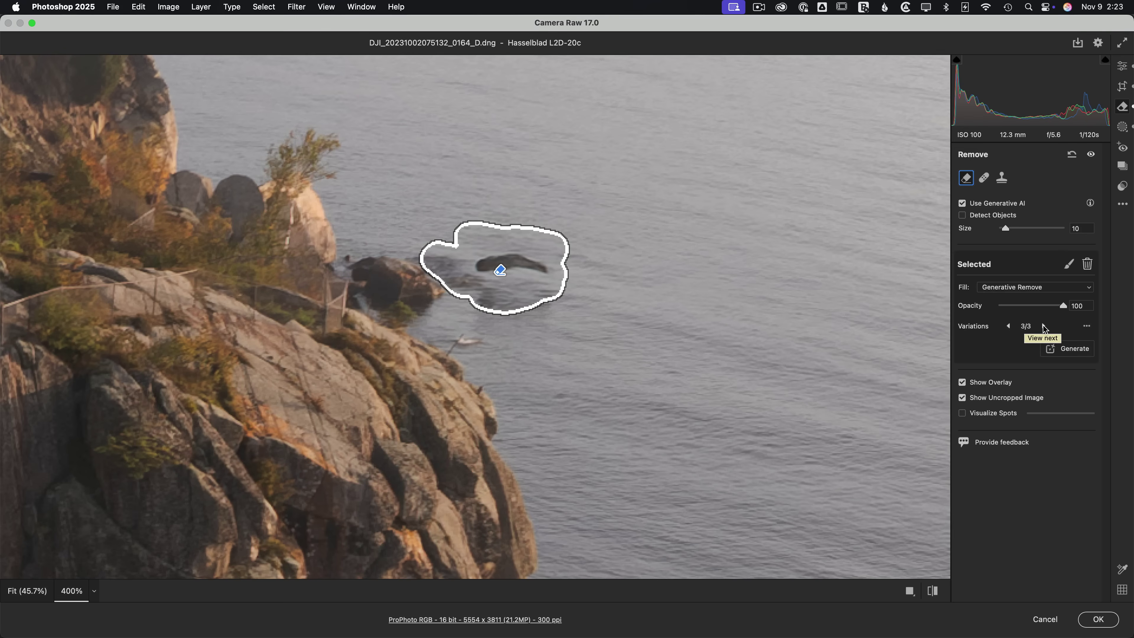
click(1045, 327)
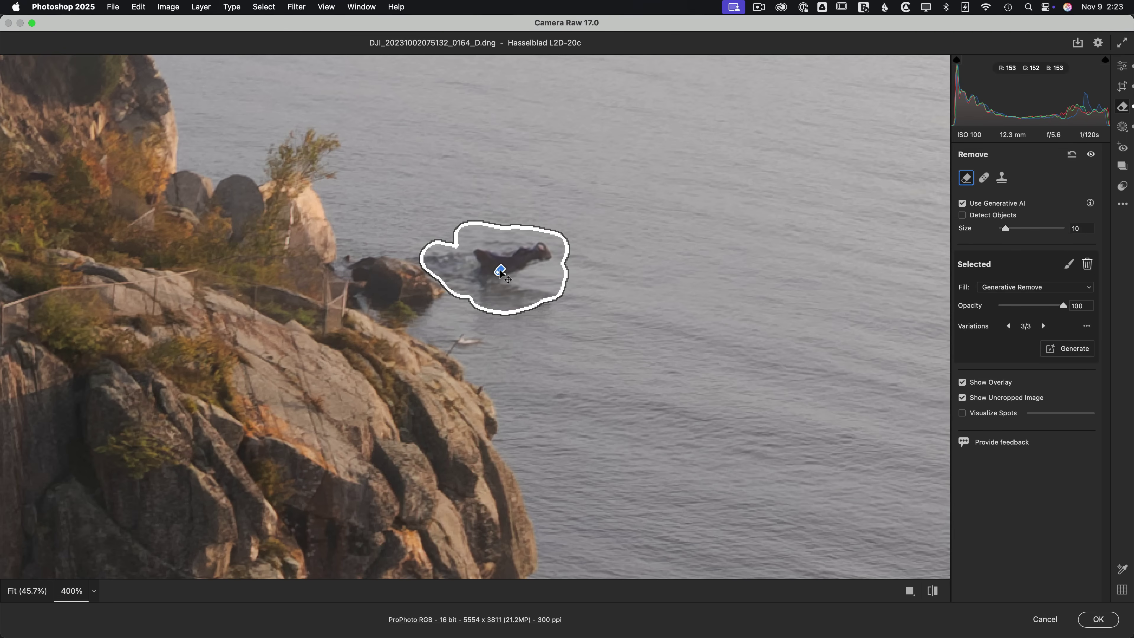
- Delete the earlier spot, brush and generatively remove the rock, then discard the poor result
key(BackSpace)
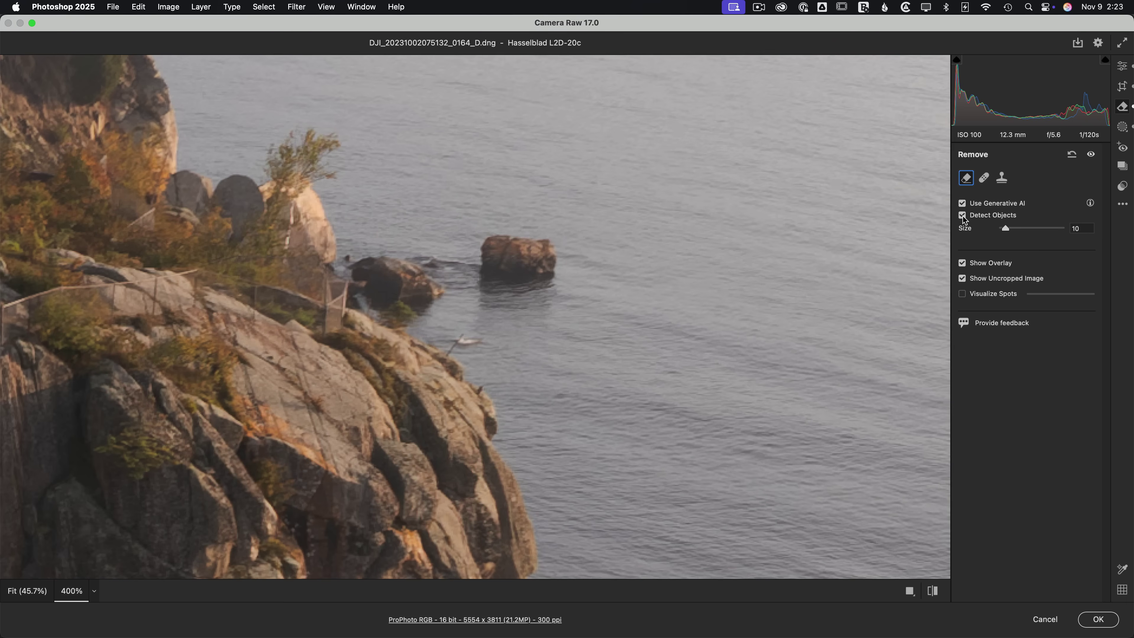
mouse_move(559, 252)
mouse_down()
mouse_move(484, 241)
mouse_move(545, 260)
mouse_move(543, 281)
mouse_move(516, 291)
mouse_move(430, 261)
mouse_move(511, 275)
mouse_move(524, 289)
mouse_move(484, 289)
mouse_move(490, 300)
mouse_move(546, 303)
mouse_move(468, 273)
mouse_up()
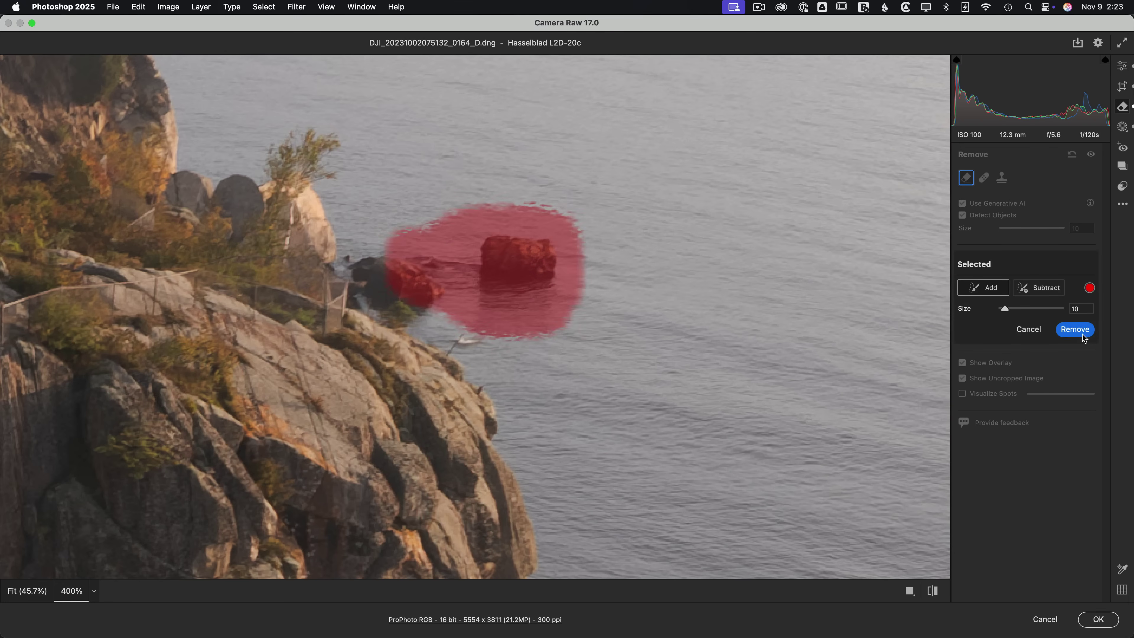
click(1077, 331)
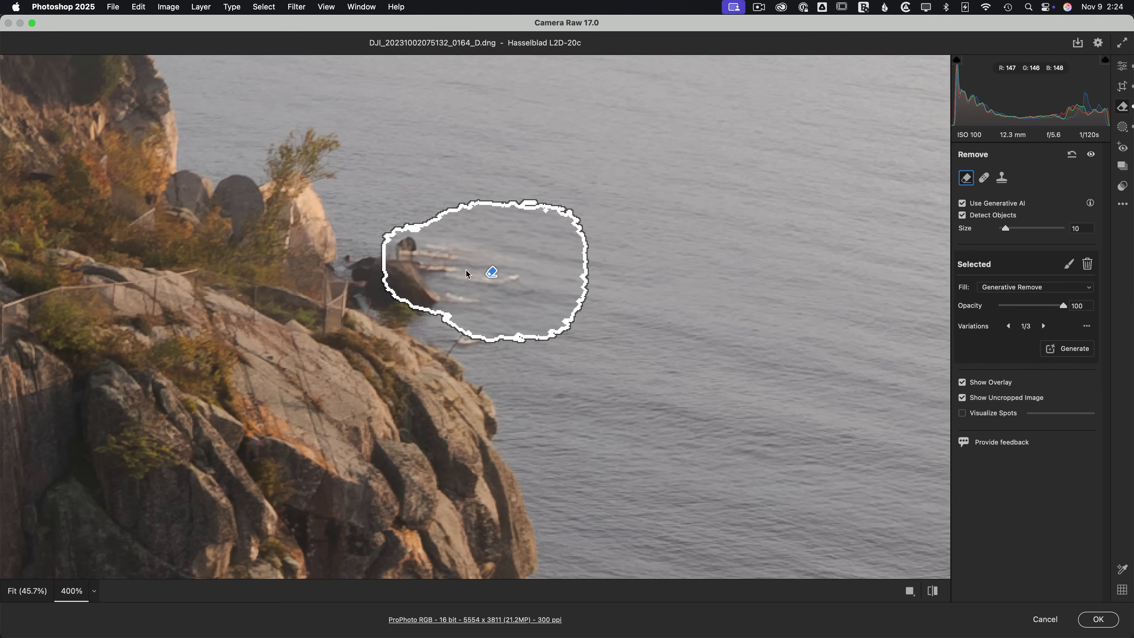
click(1045, 327)
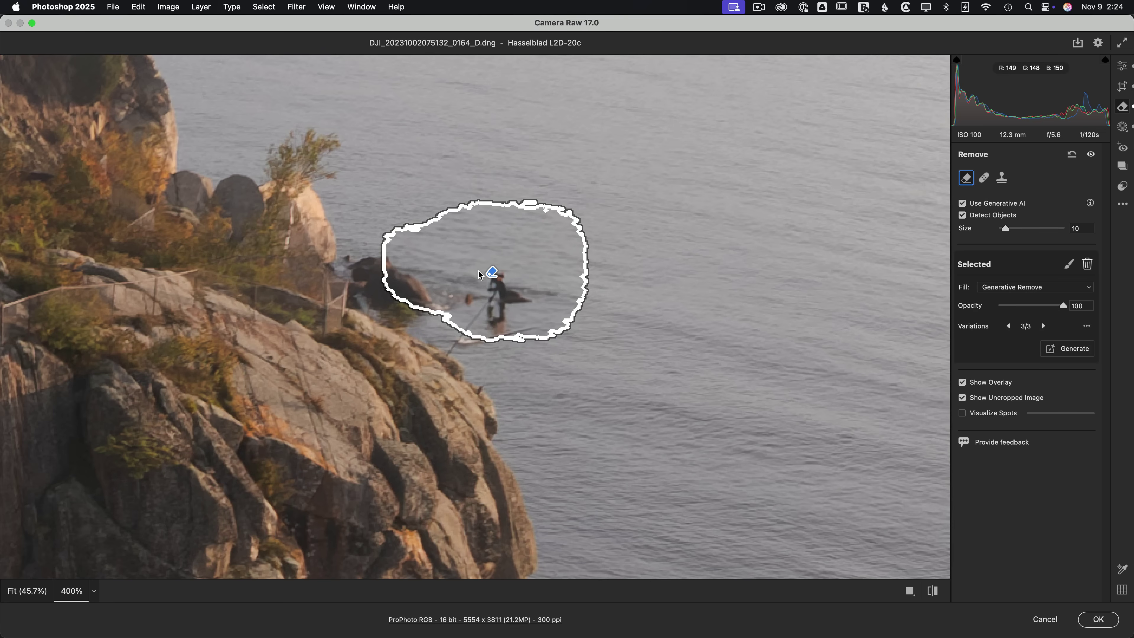
key(Delete)
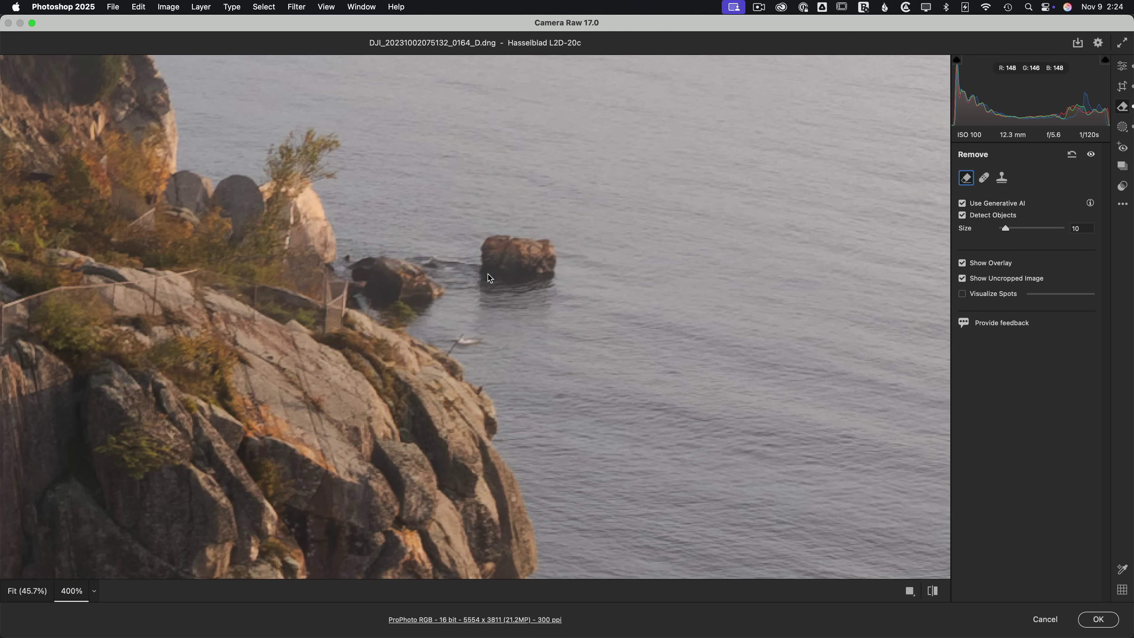
- Repaint around the small rock, remove it with generative AI, and deselect the spot
mouse_move(563, 253)
mouse_down()
mouse_move(482, 242)
mouse_move(551, 261)
mouse_move(547, 279)
mouse_move(508, 293)
mouse_move(428, 261)
mouse_move(504, 275)
mouse_move(512, 281)
mouse_move(487, 289)
mouse_move(533, 292)
mouse_up()
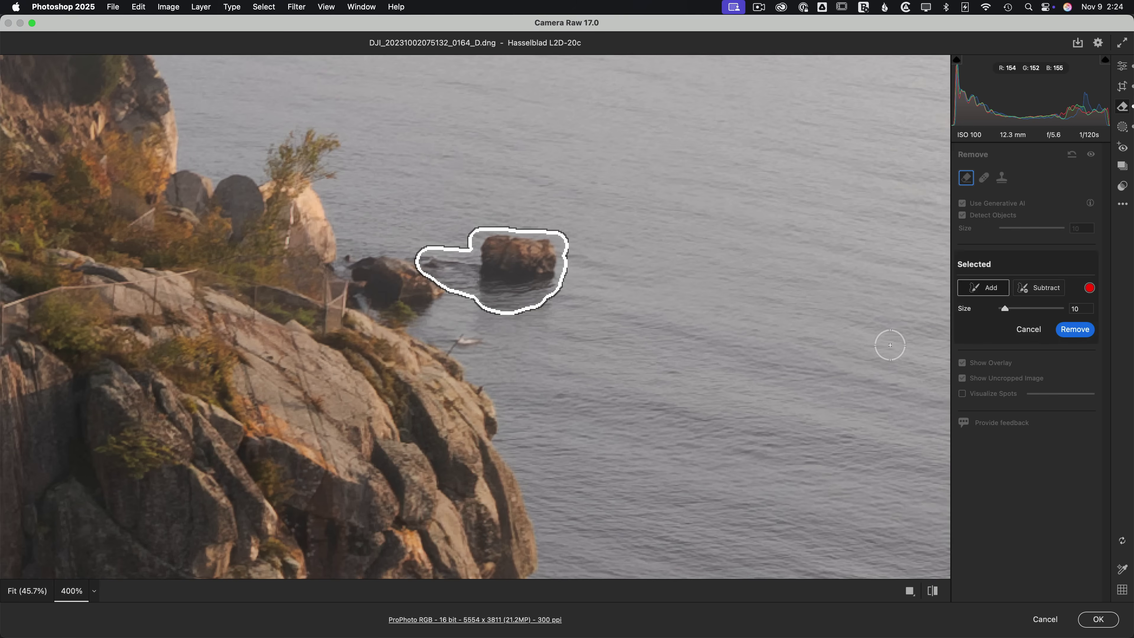
click(1075, 331)
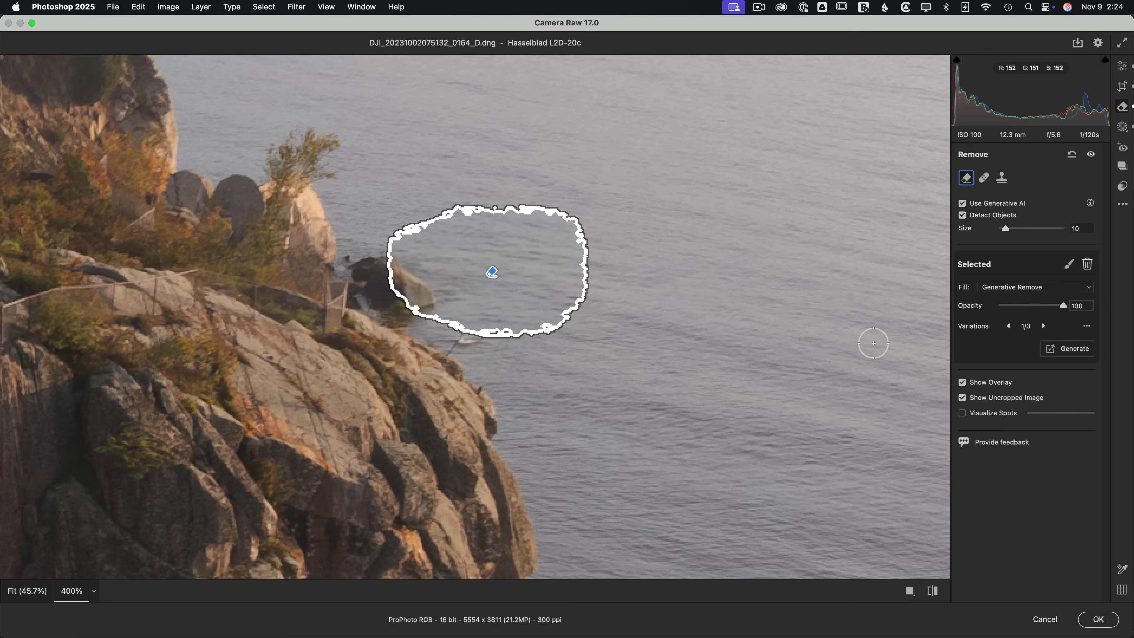
key(Escape)
- Back in Edit at Fit view, turn on Lens Blur for the whole photo
key(e)
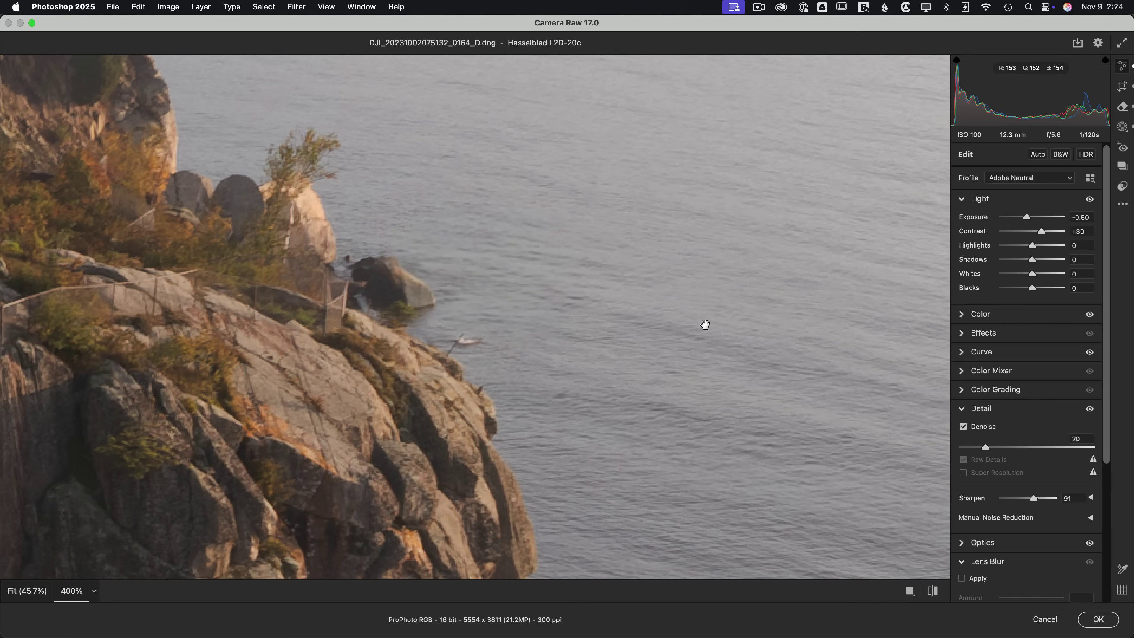
click(705, 325)
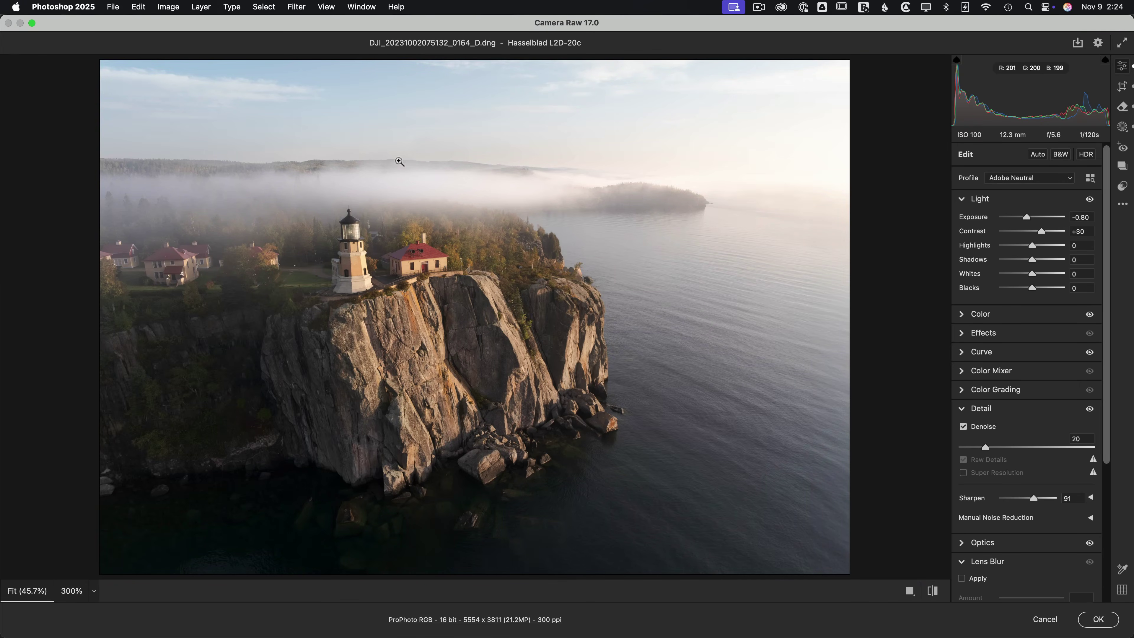
drag(1107, 443, 1119, 591)
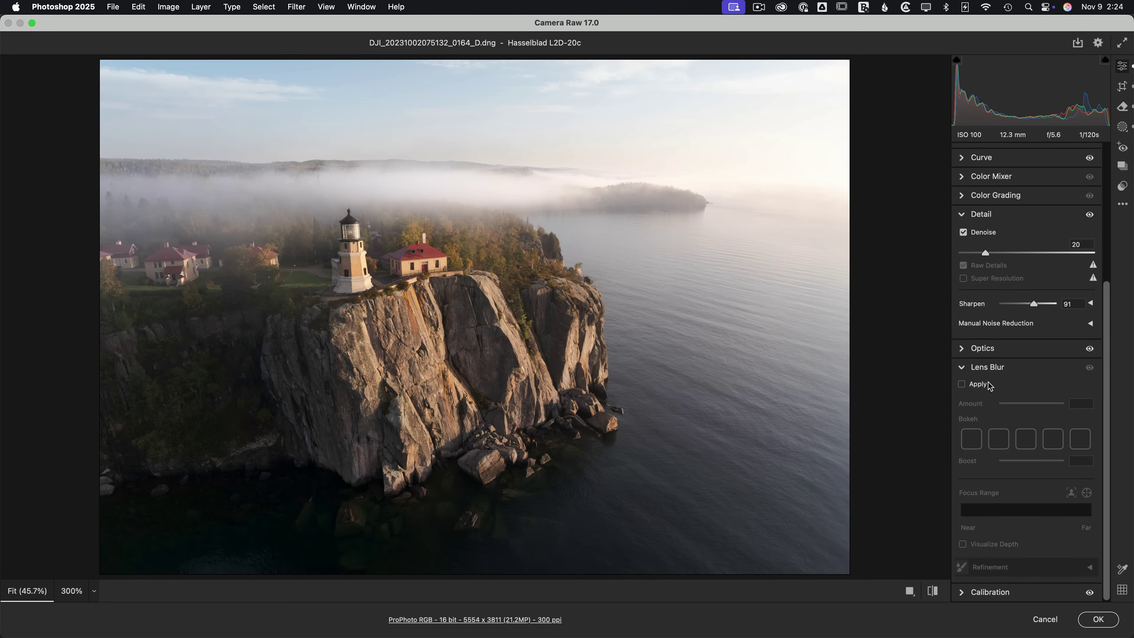
click(962, 385)
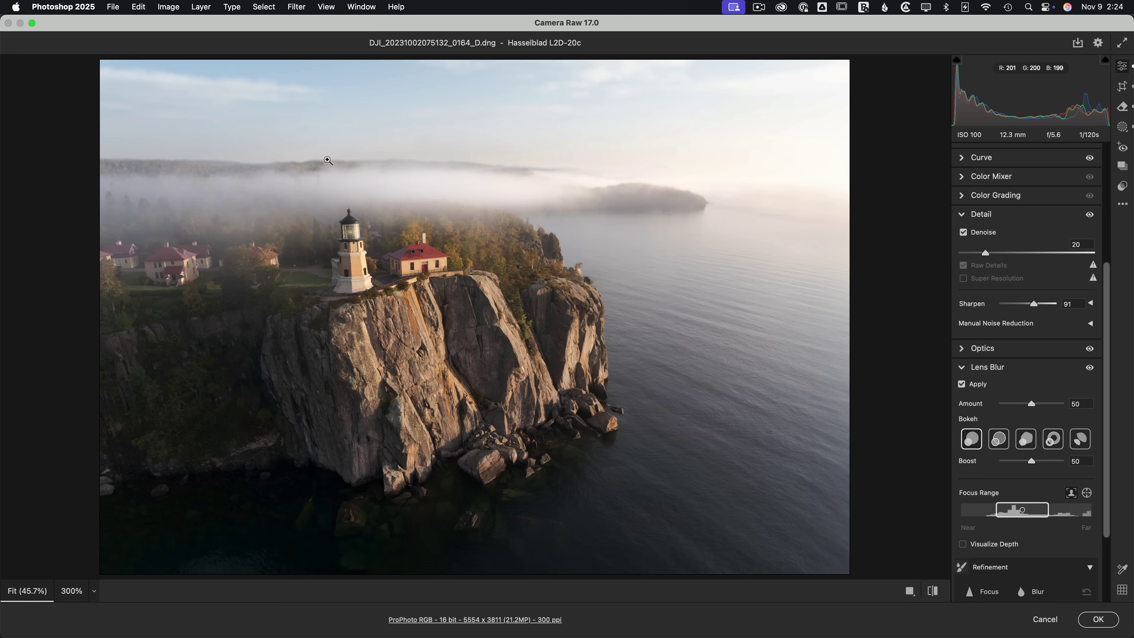
- Toggle Lens Blur visibility several times to compare the photo with and without blur
click(1089, 368)
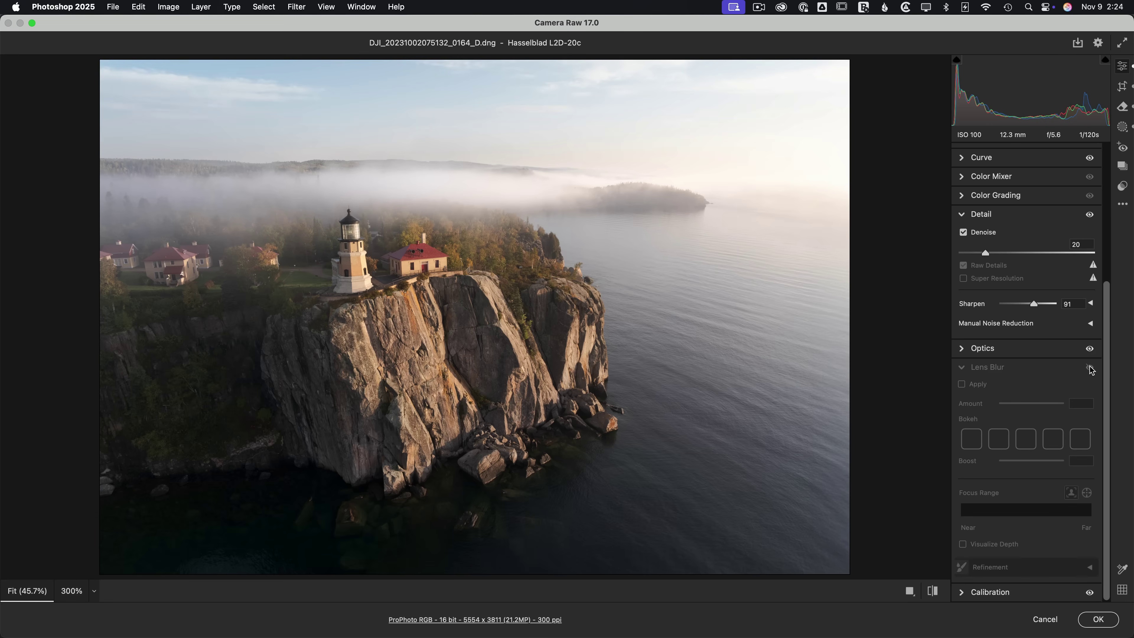
click(1089, 368)
click(1090, 368)
click(1090, 368)
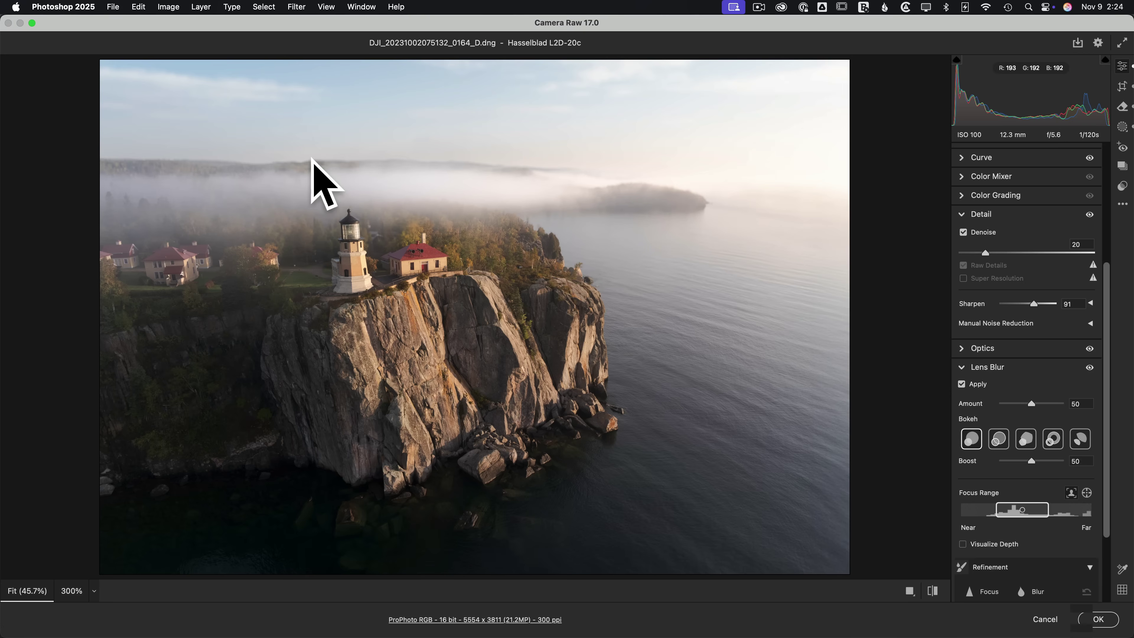
click(1090, 368)
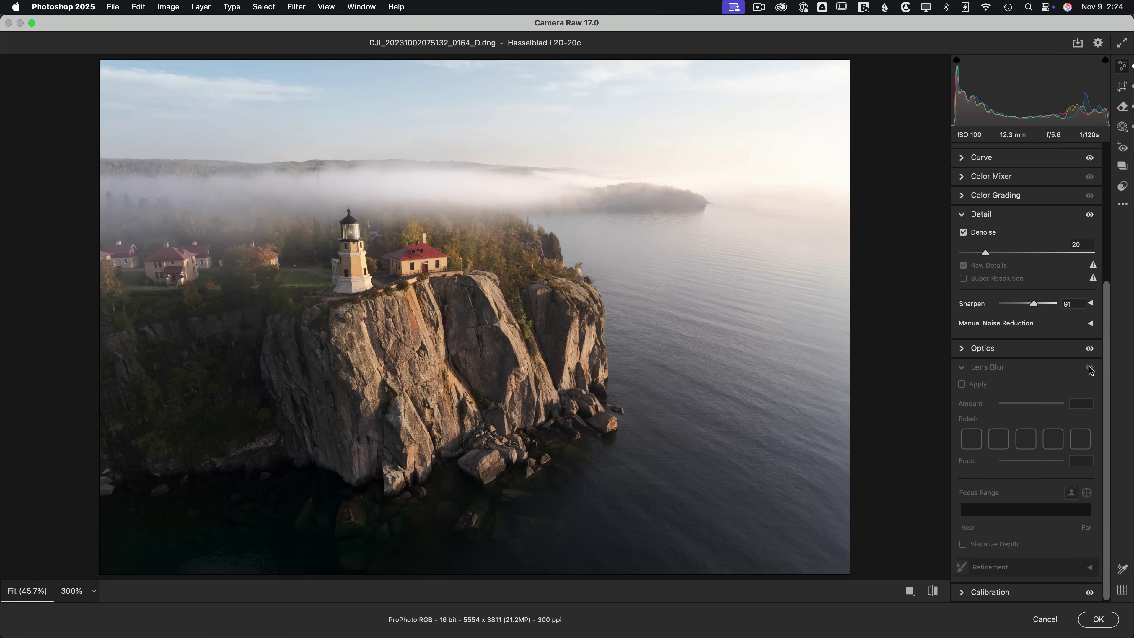
click(1089, 368)
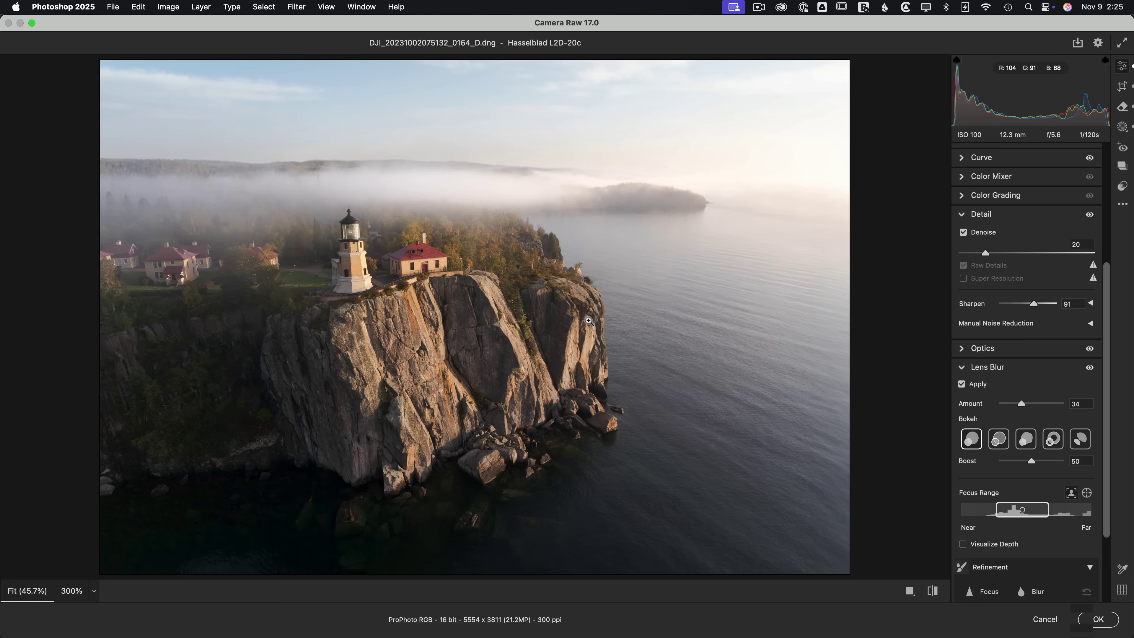
scroll(1109, 537, down, 3)
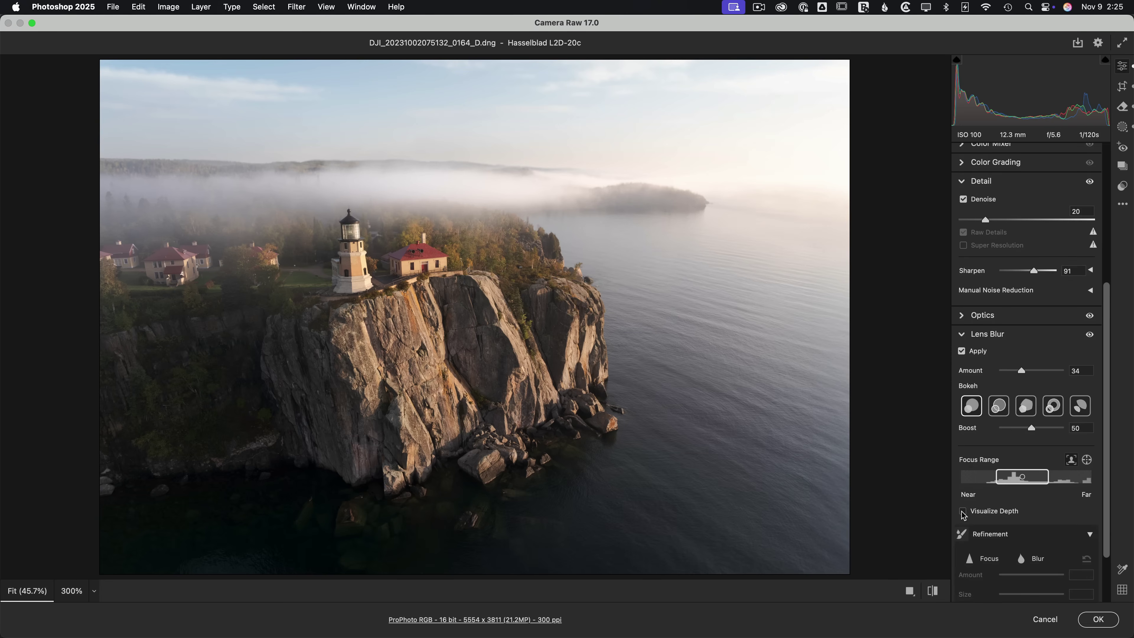
- Turn on Visualize Depth in Lens Blur to overlay the colour depth map
click(963, 511)
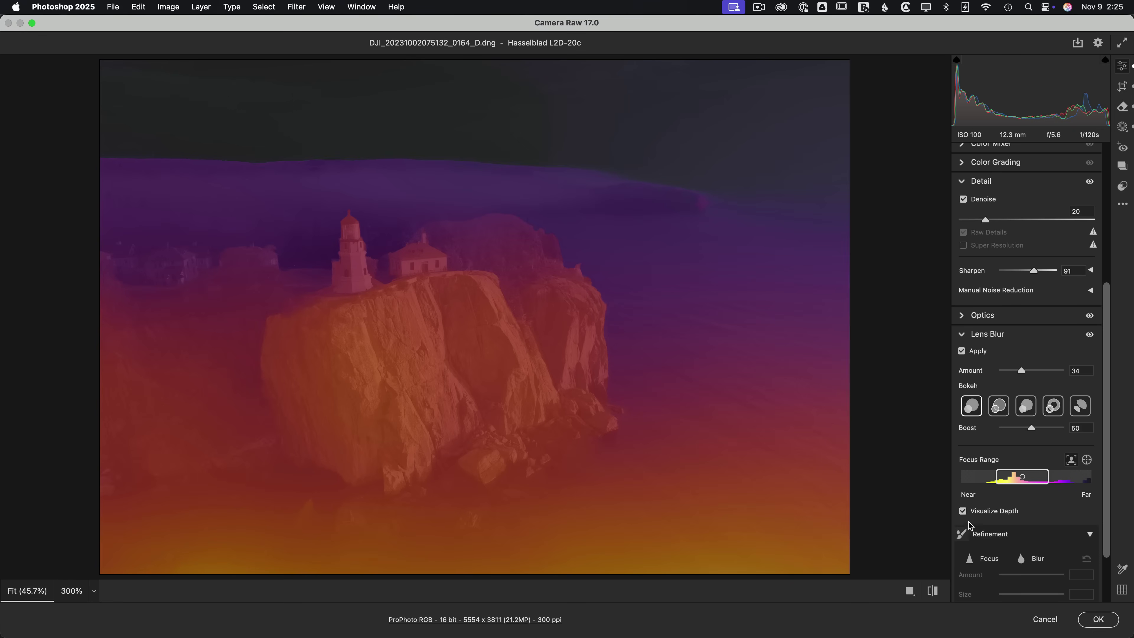
- Hide the depth map and inspect the cliff edge at 300–600%, toggling the depth overlay on and off
click(962, 511)
click(761, 420)
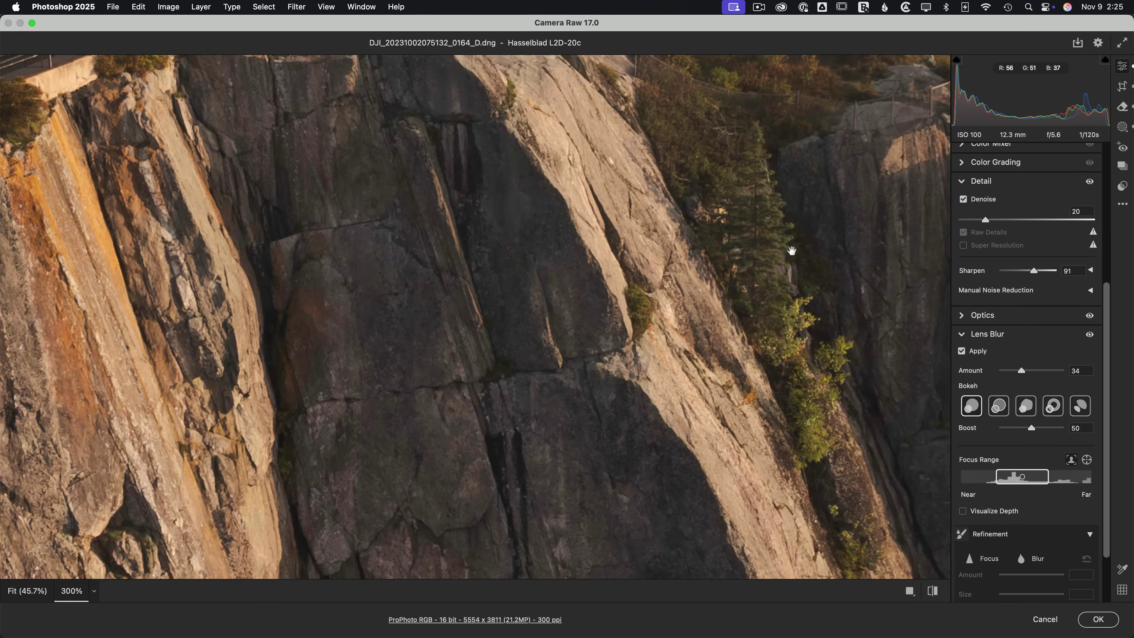
drag(792, 245, 253, 471)
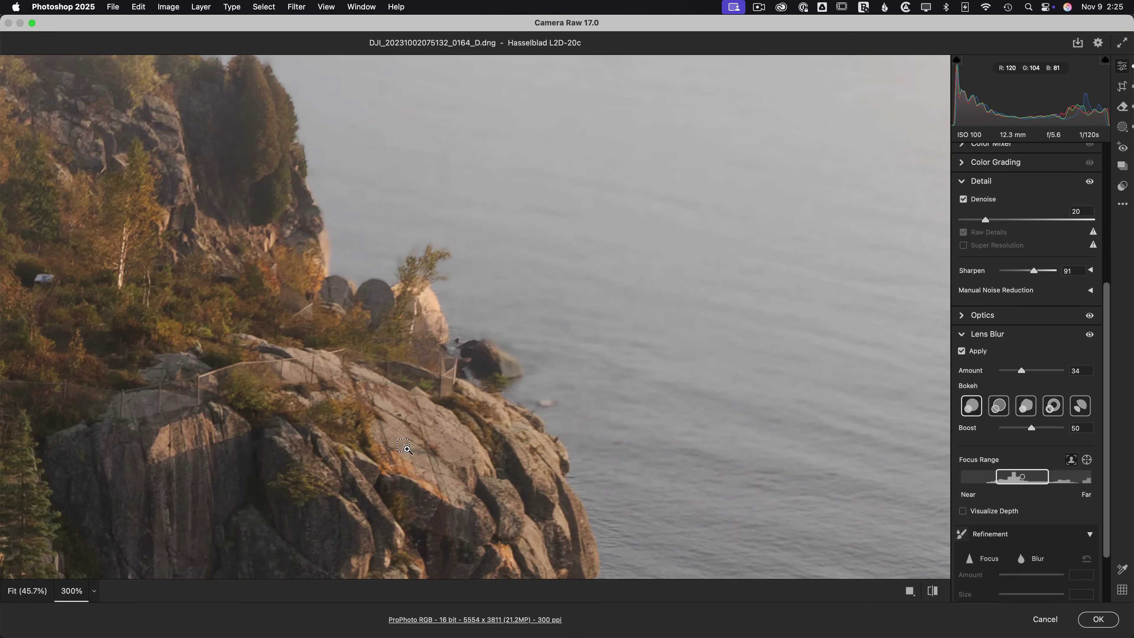
click(407, 448)
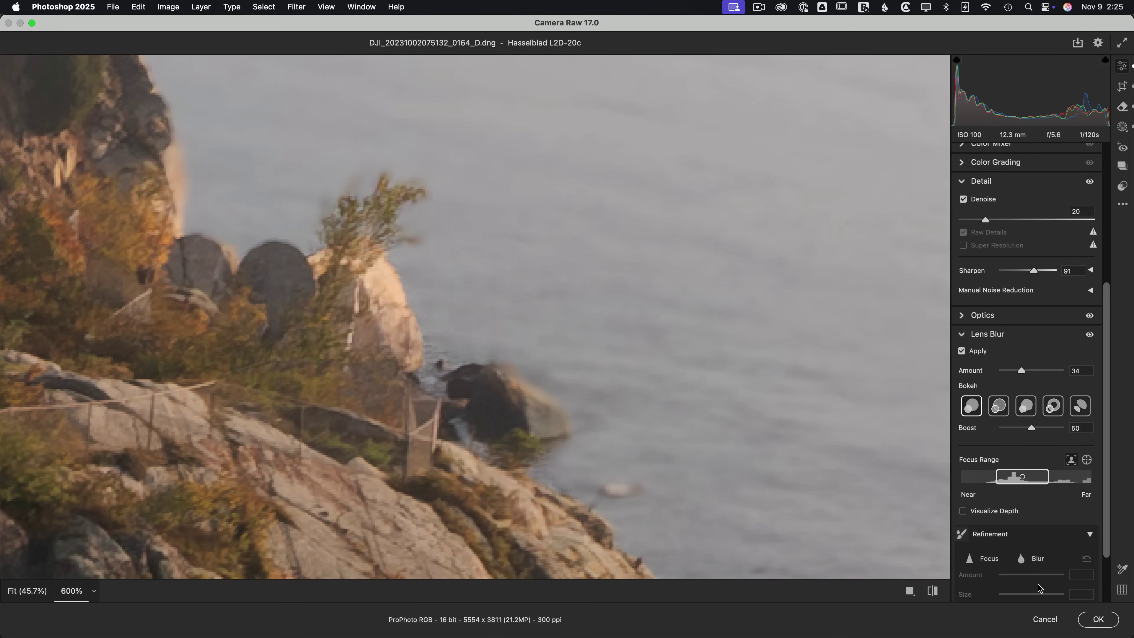
click(963, 511)
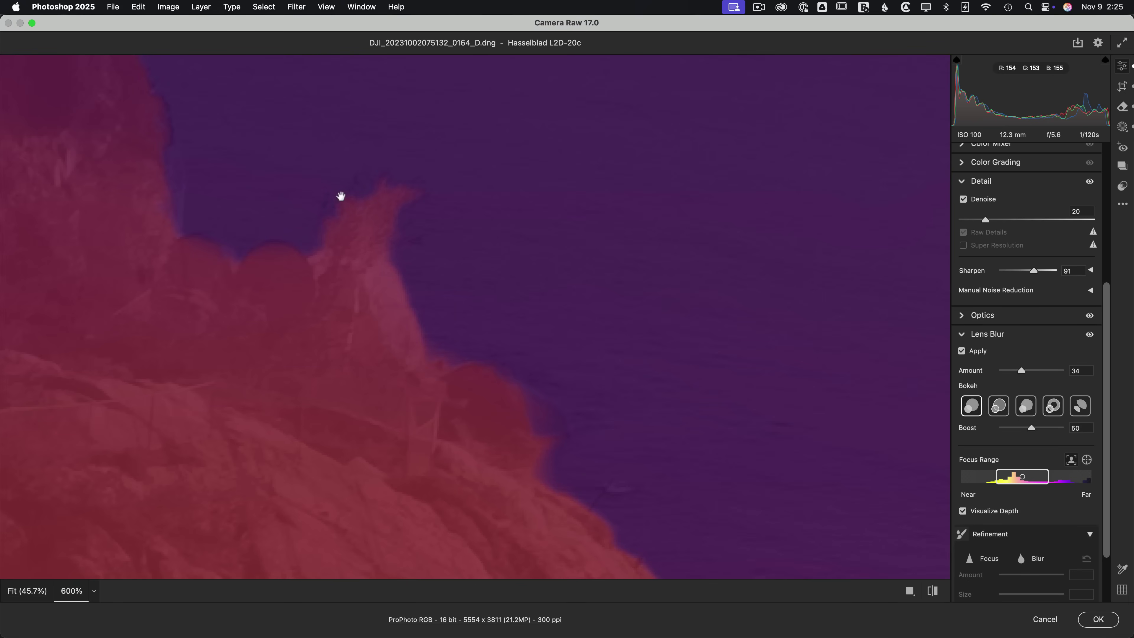
click(962, 511)
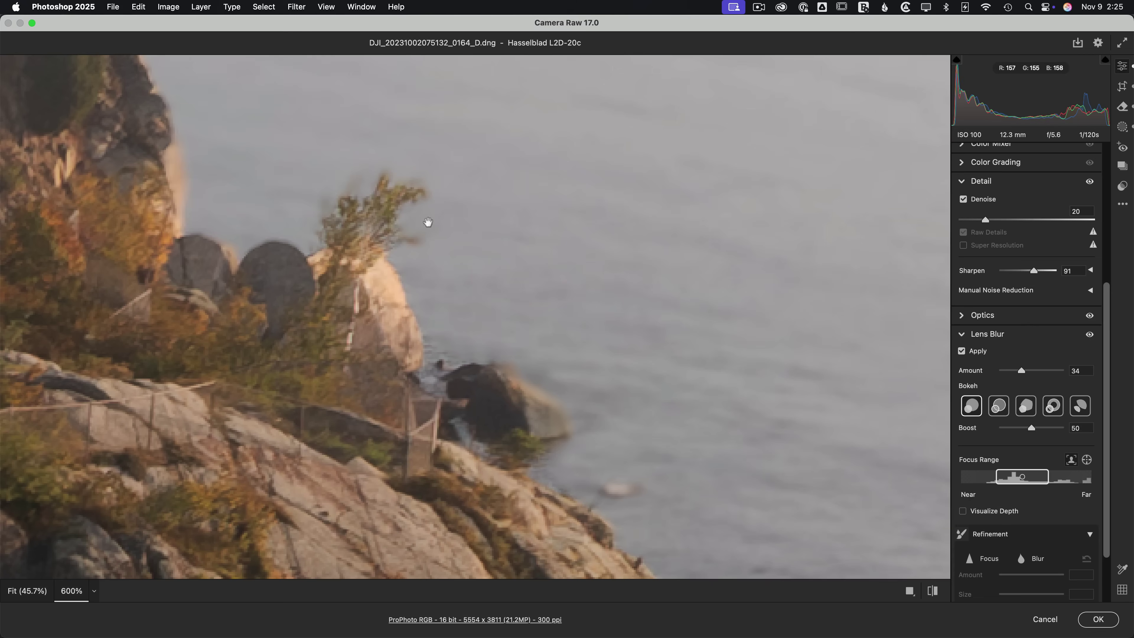
click(372, 254)
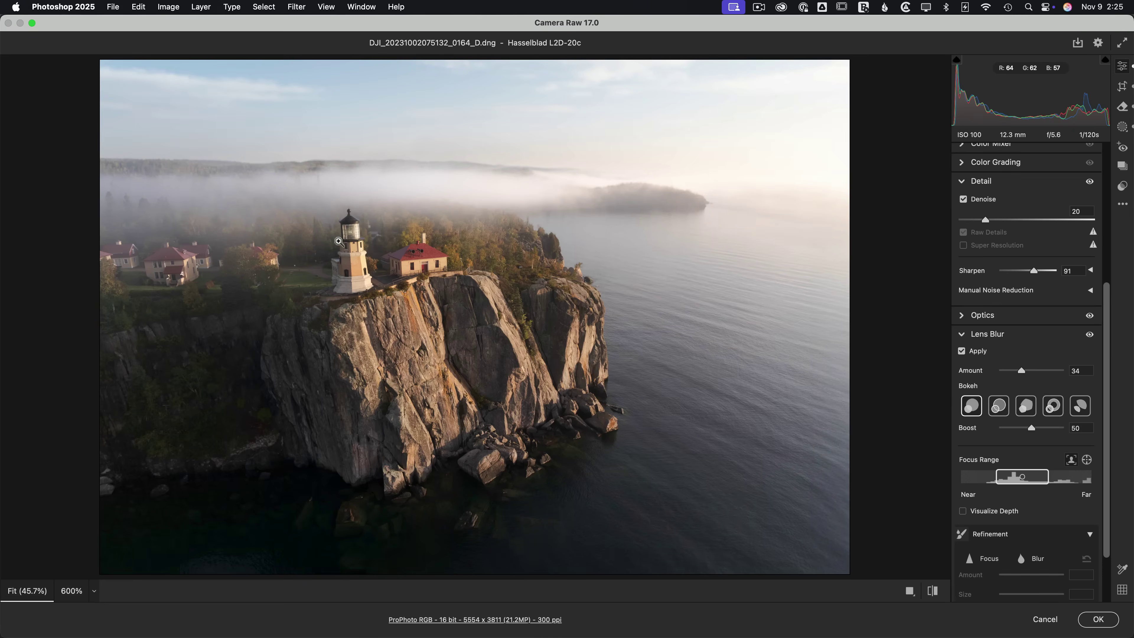
- Check the depth overlay on the lighthouse at 300%, then hide it and return to Fit view
click(342, 245)
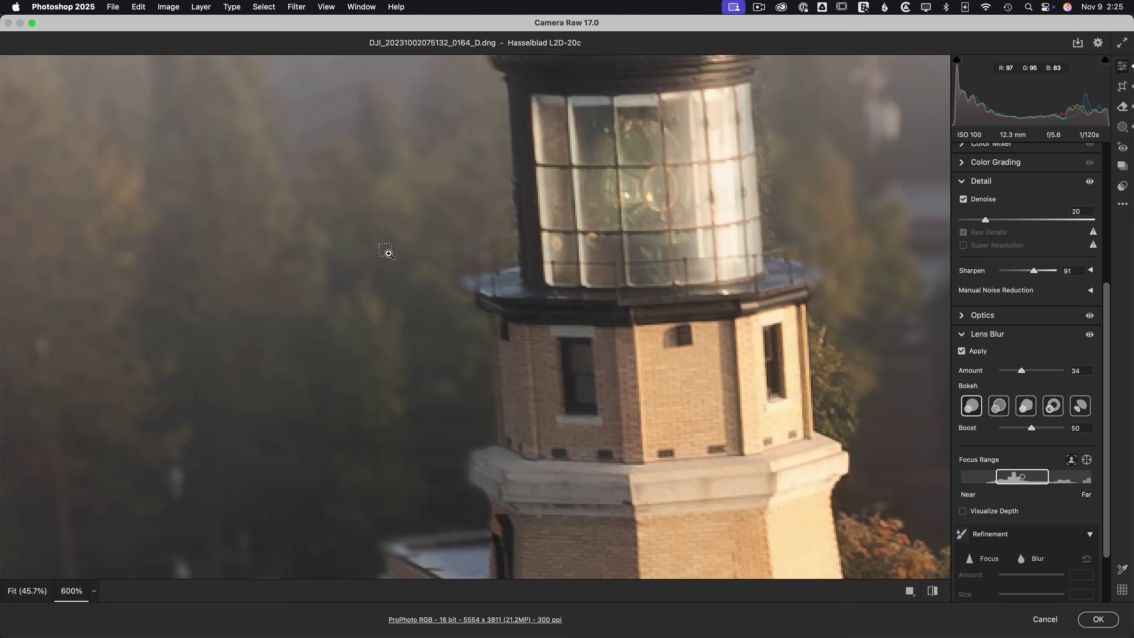
key(super+minus)
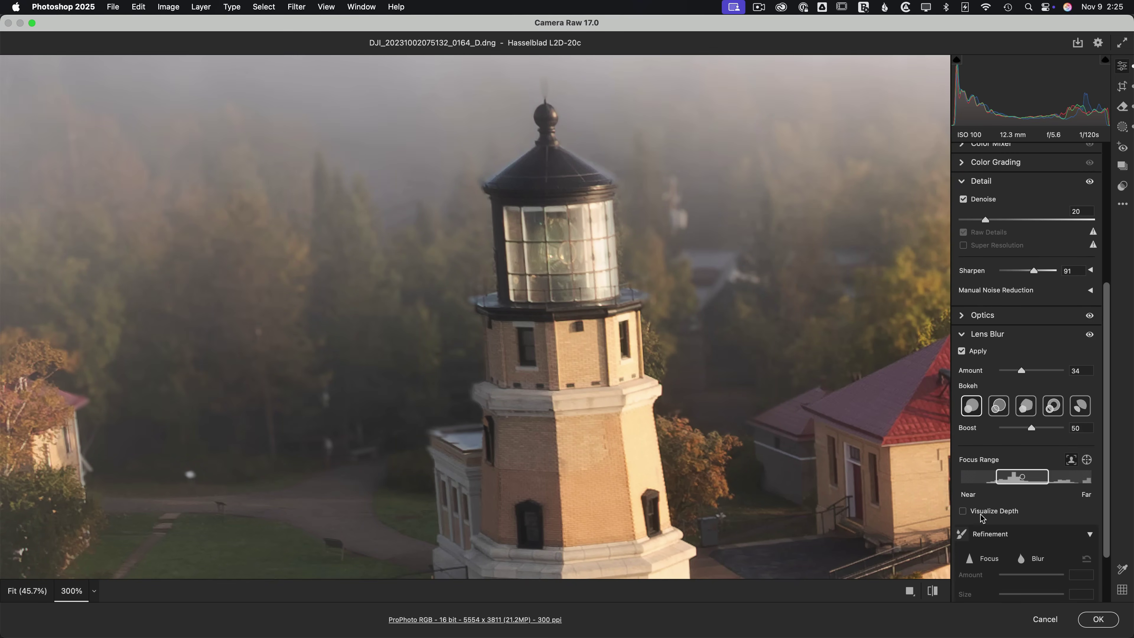
click(963, 511)
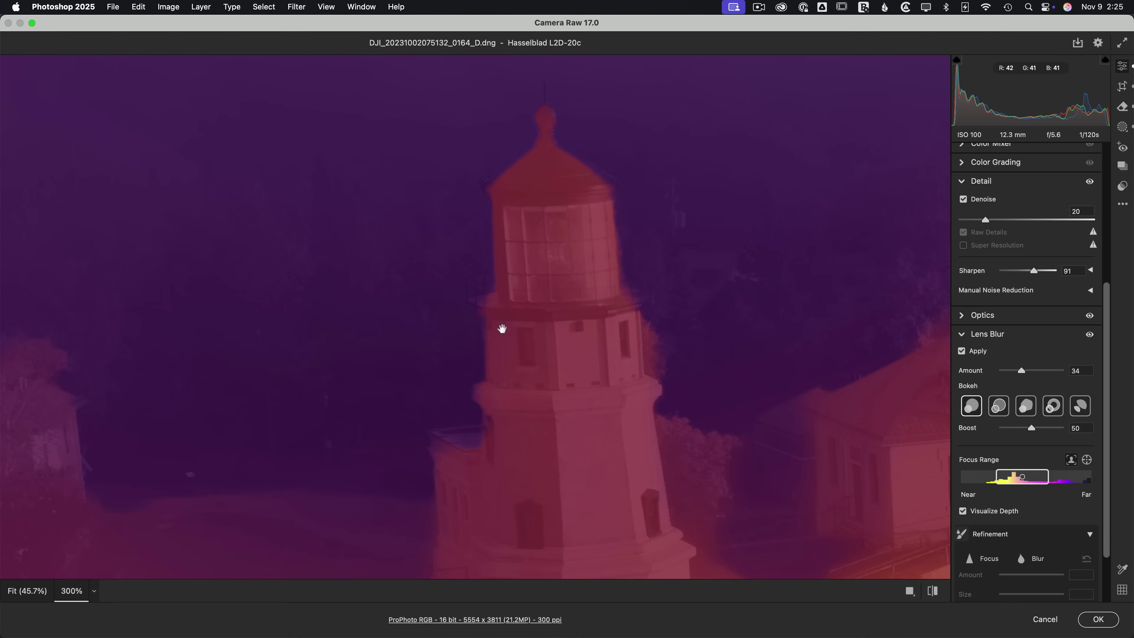
click(962, 511)
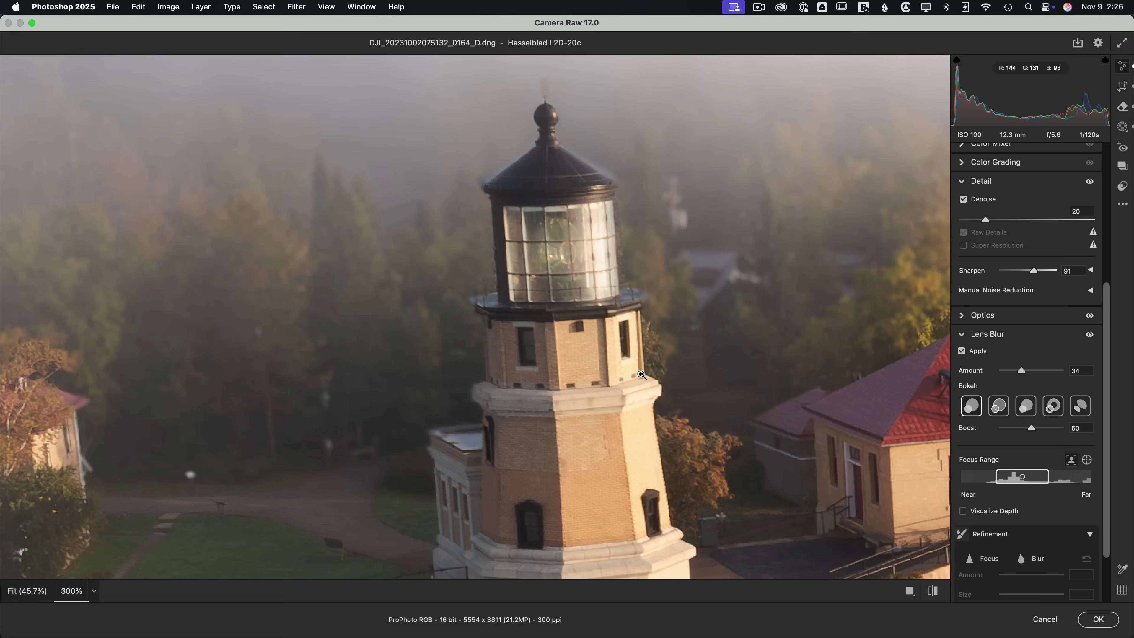
click(641, 375)
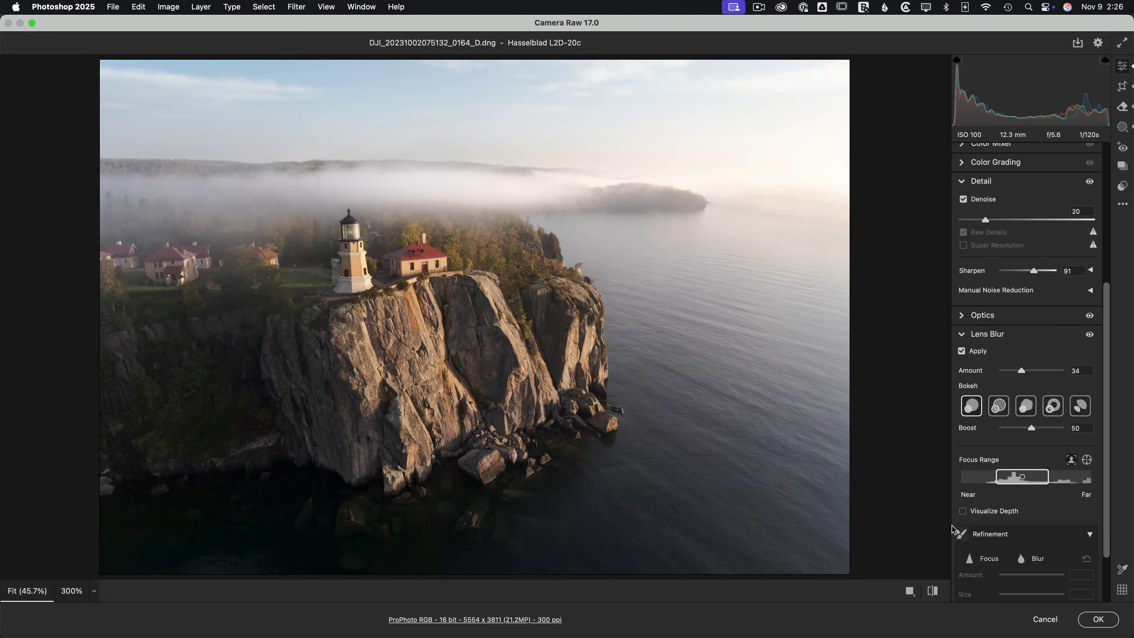
- Turn on Visualize Depth and paint focus over the lighthouse tower with the Focus brush (Amount 100, Size 30)
click(963, 511)
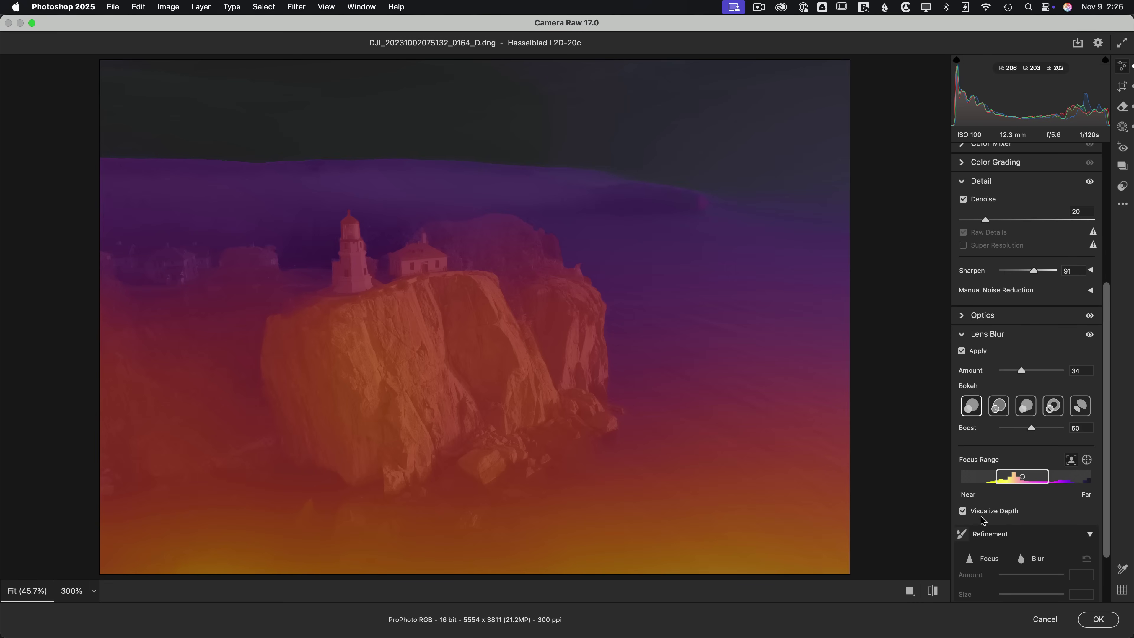
scroll(1107, 535, down, 3)
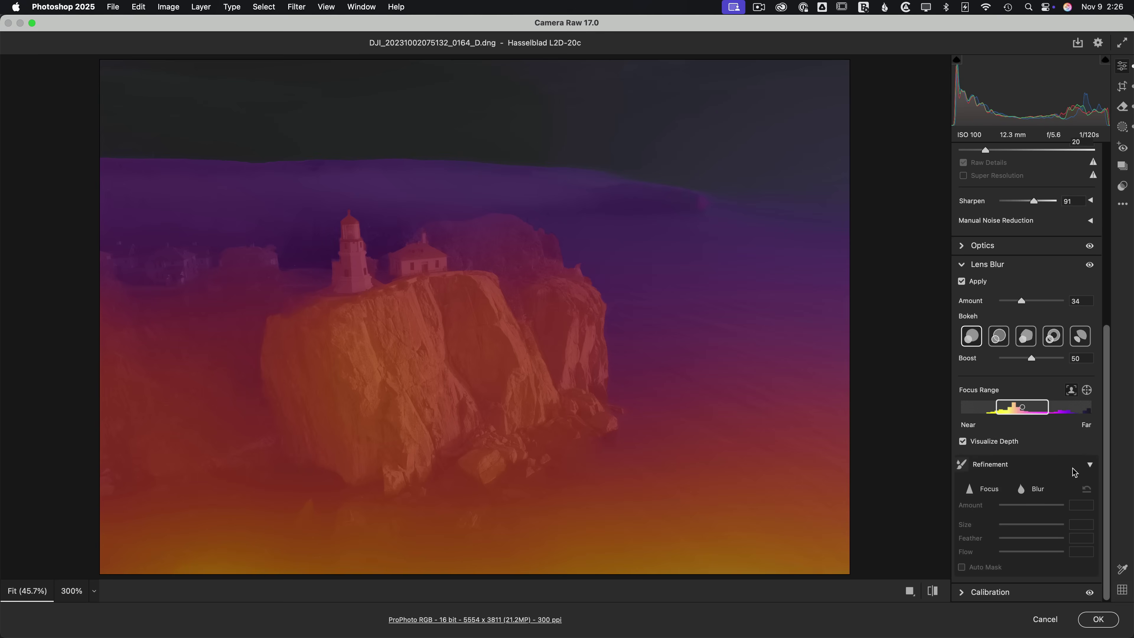
click(1089, 466)
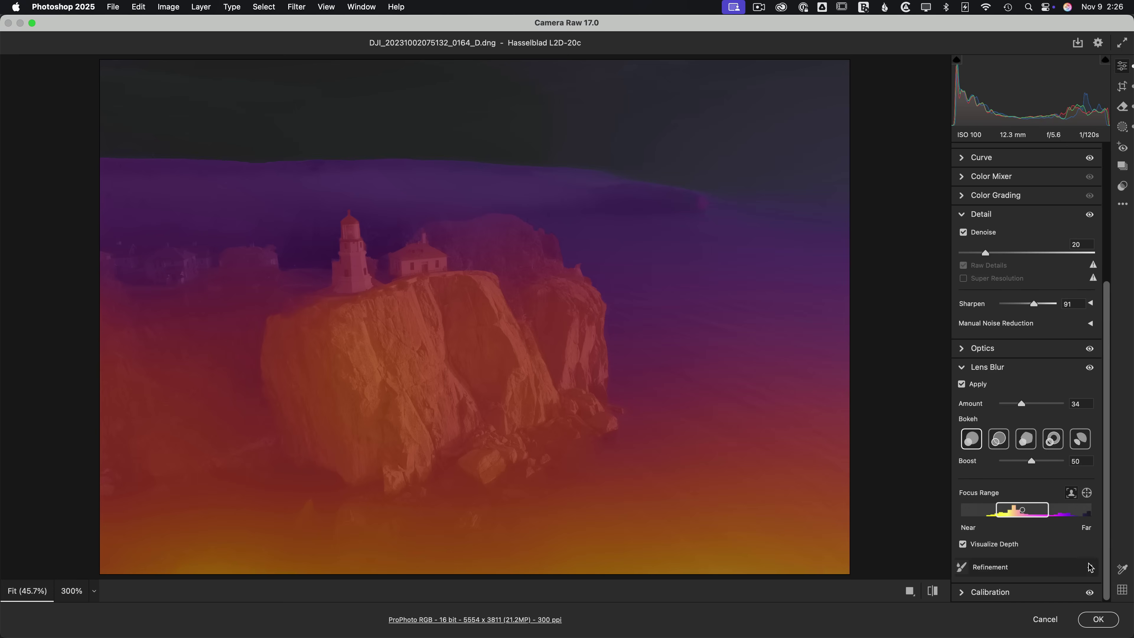
click(1090, 567)
scroll(1107, 554, down, 2)
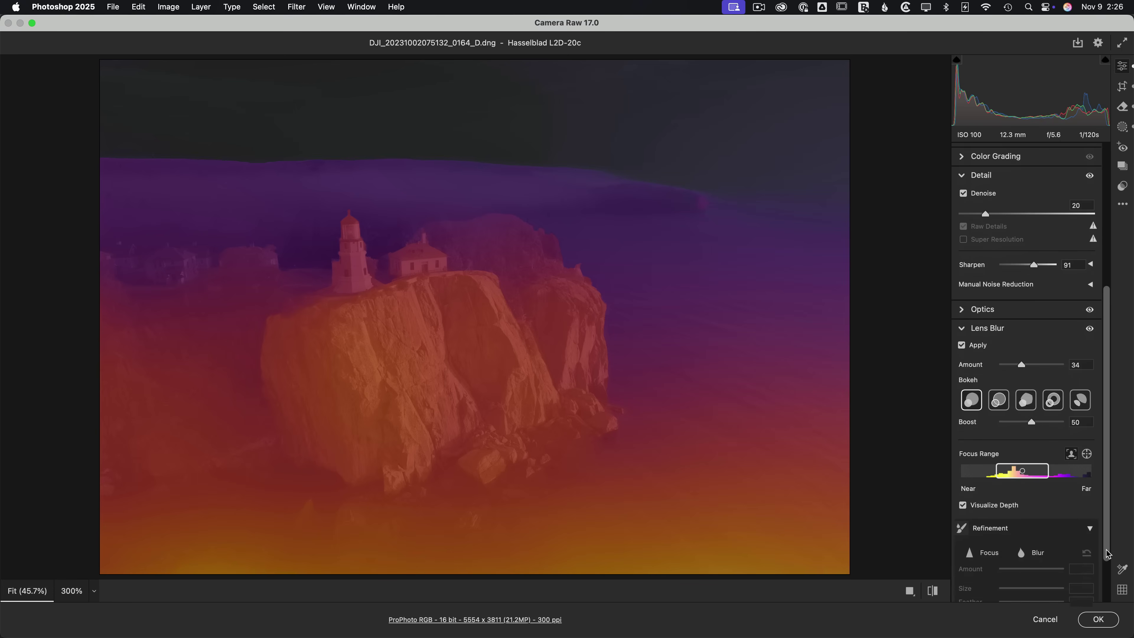
scroll(1107, 553, down, 3)
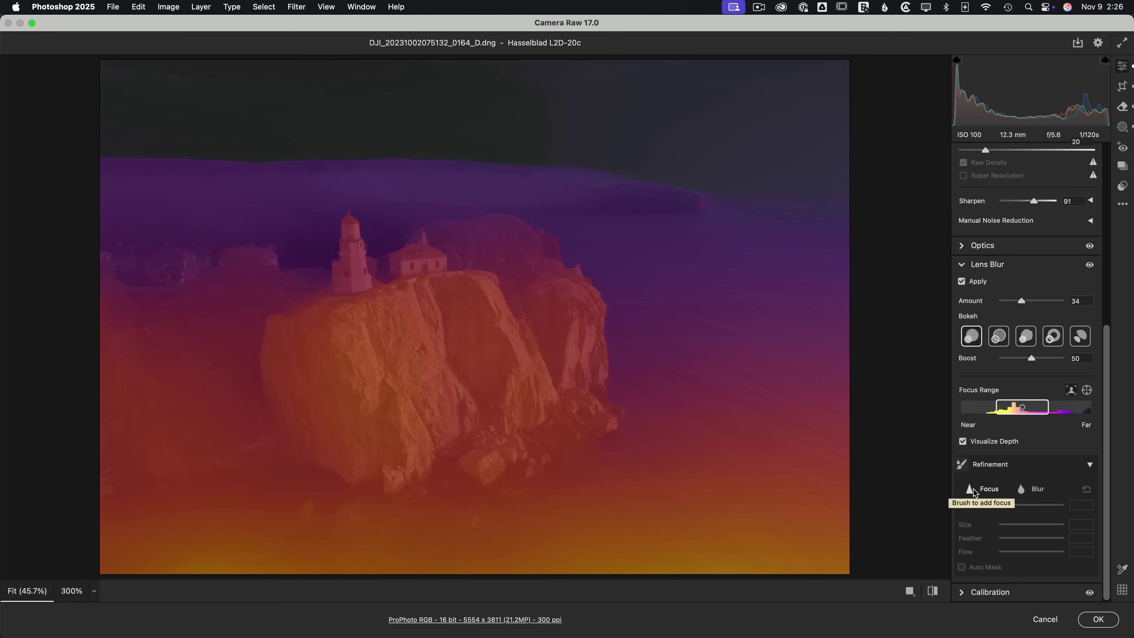
click(982, 489)
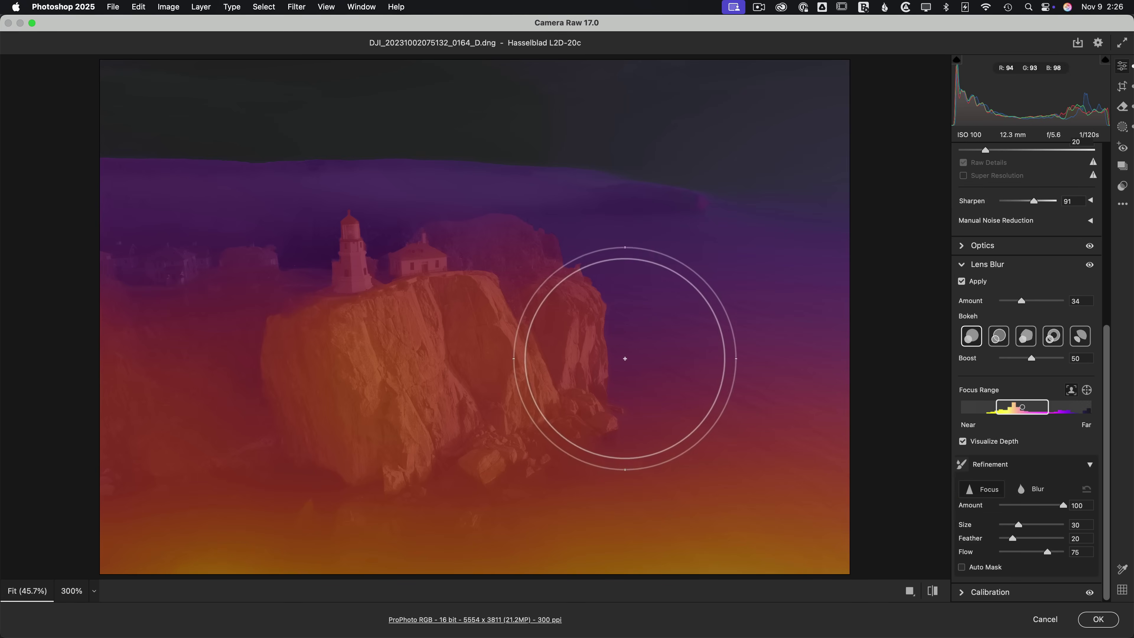
drag(625, 354, 514, 304)
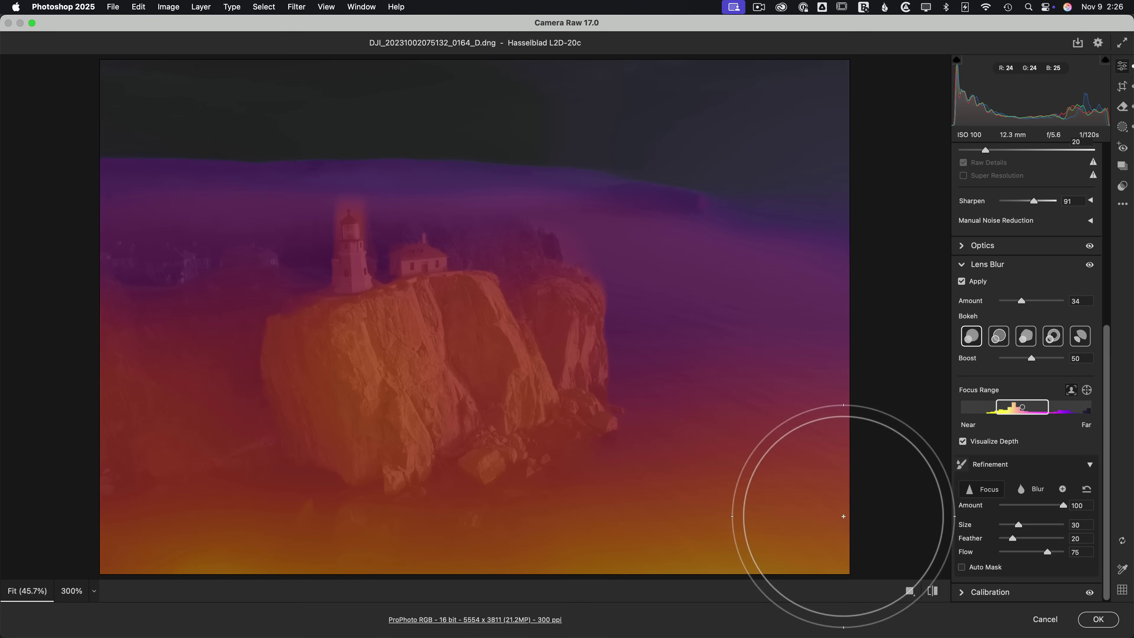
- Turn off Visualize Depth, inspect the cliffs and lighthouse at 300%, and toggle Lens Blur off to compare
click(963, 441)
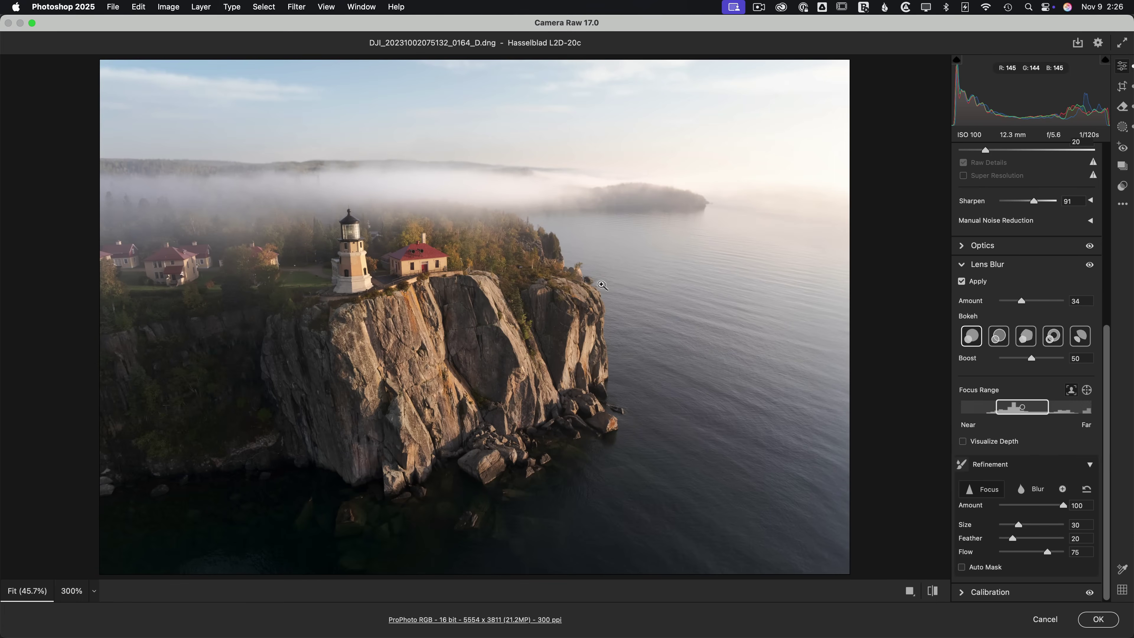
click(593, 279)
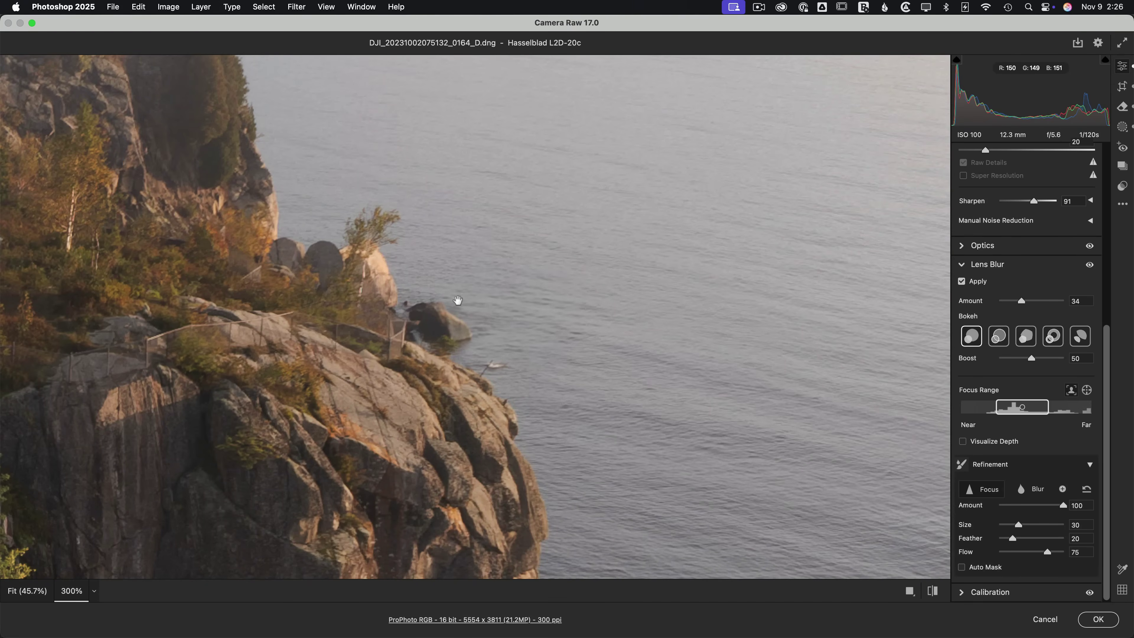
drag(382, 258, 459, 349)
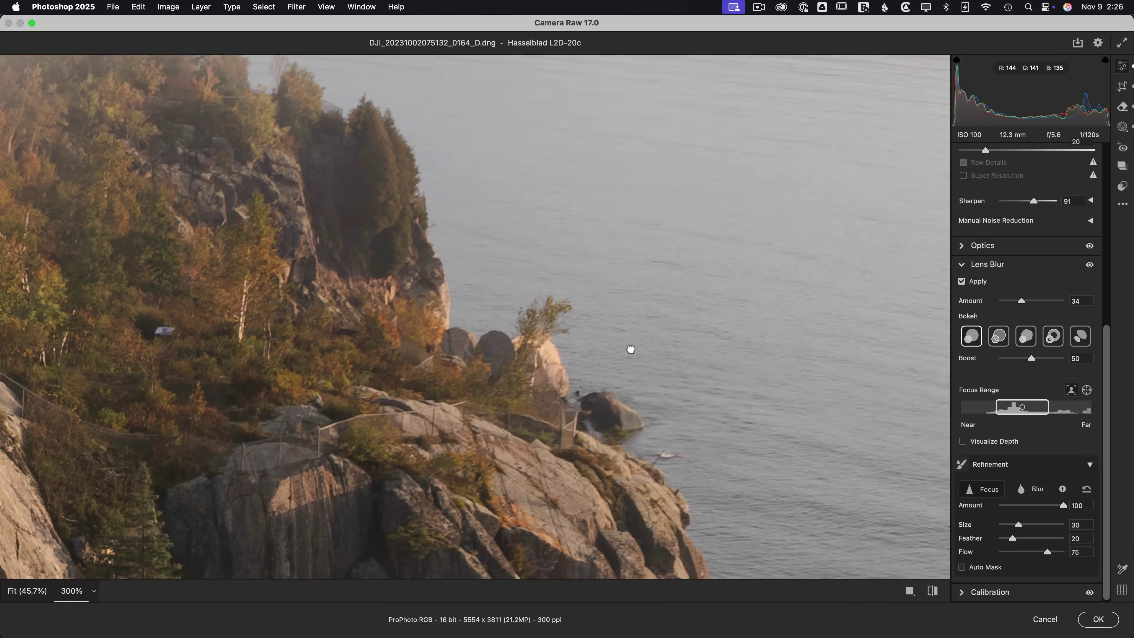
click(630, 349)
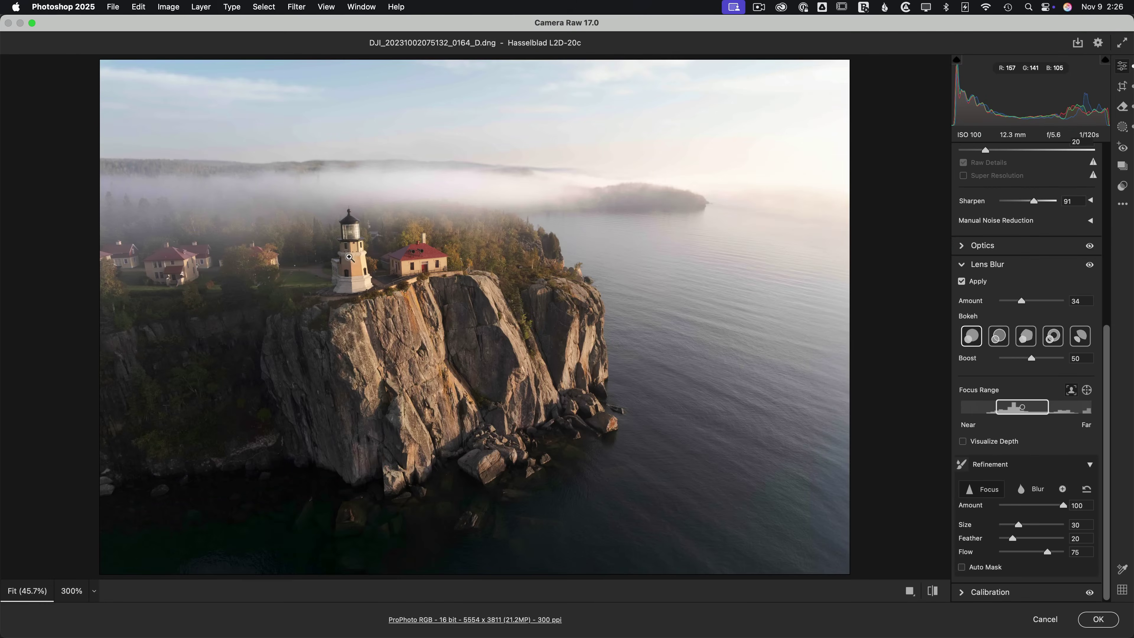
click(350, 266)
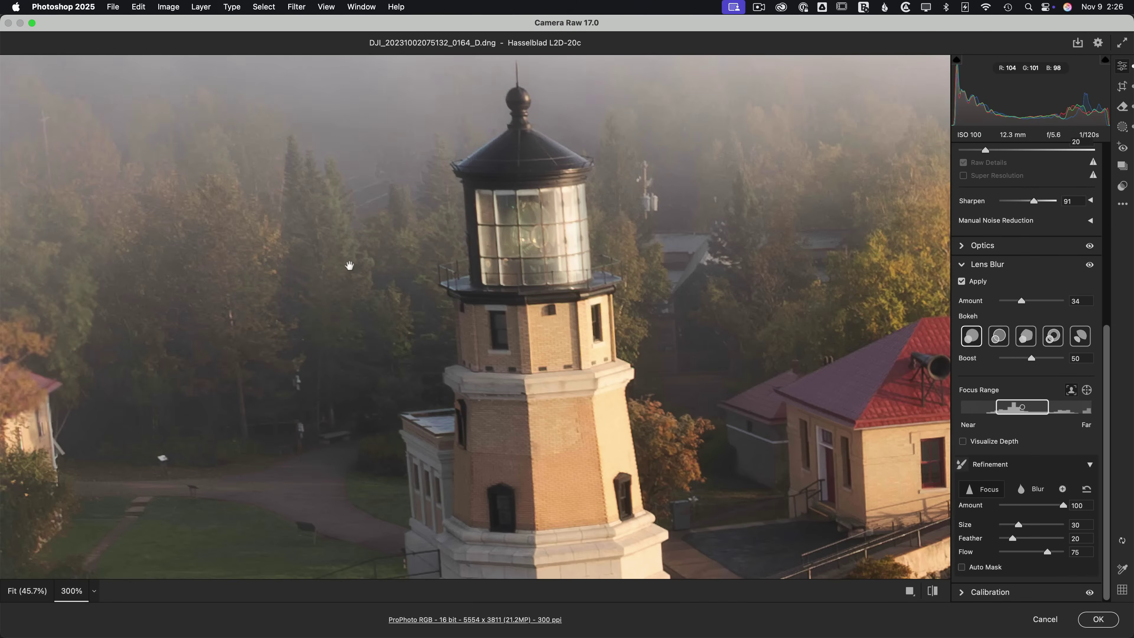
drag(349, 265, 470, 280)
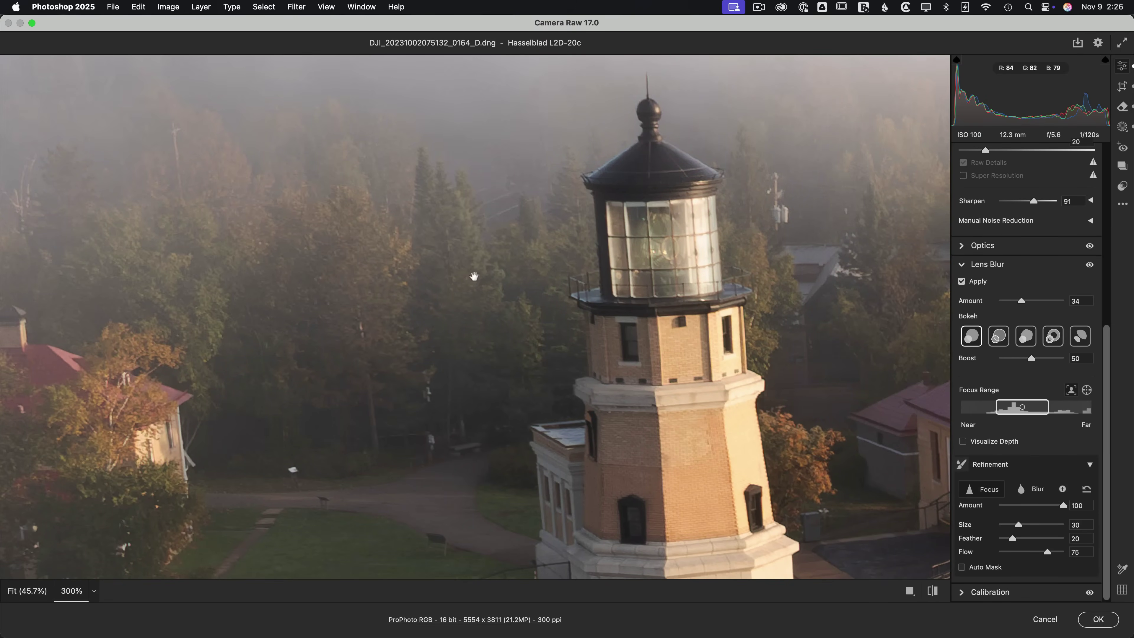
click(475, 276)
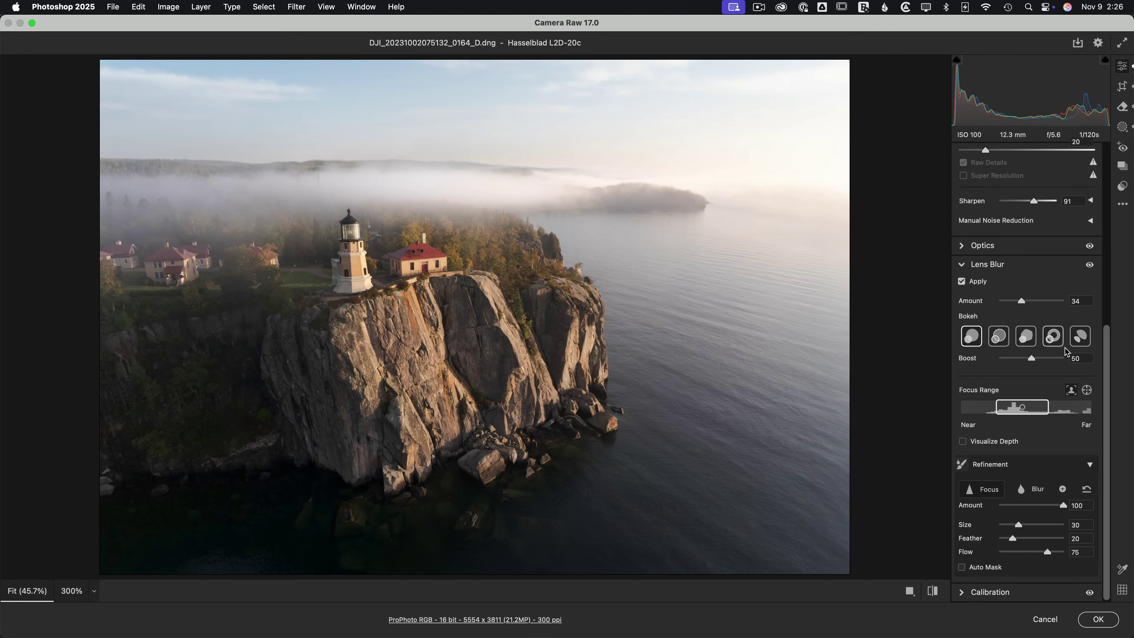
click(1089, 264)
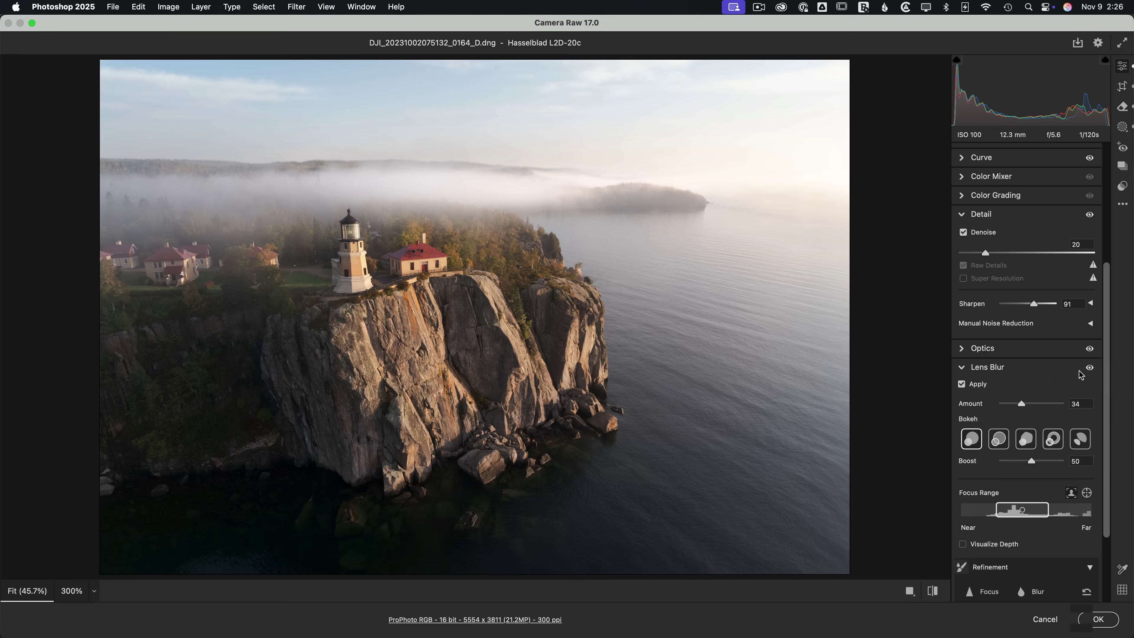
- Apply the Adobe Adaptive (beta) profile at amount 17, set Shadows to +30, and open Masking
drag(1108, 382, 1116, 240)
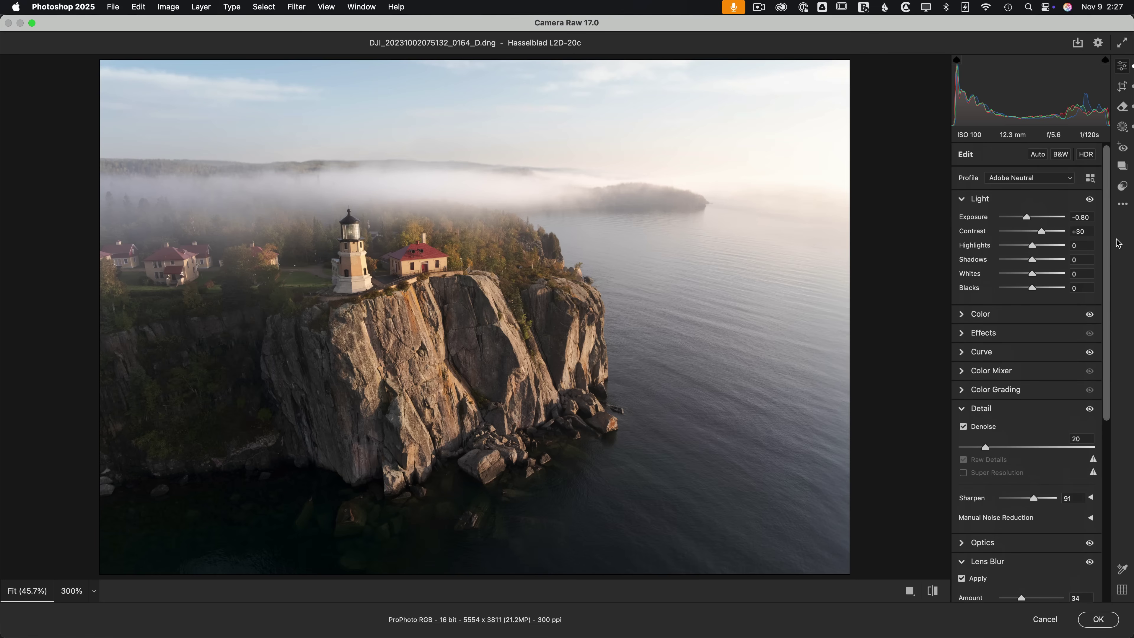
click(1006, 180)
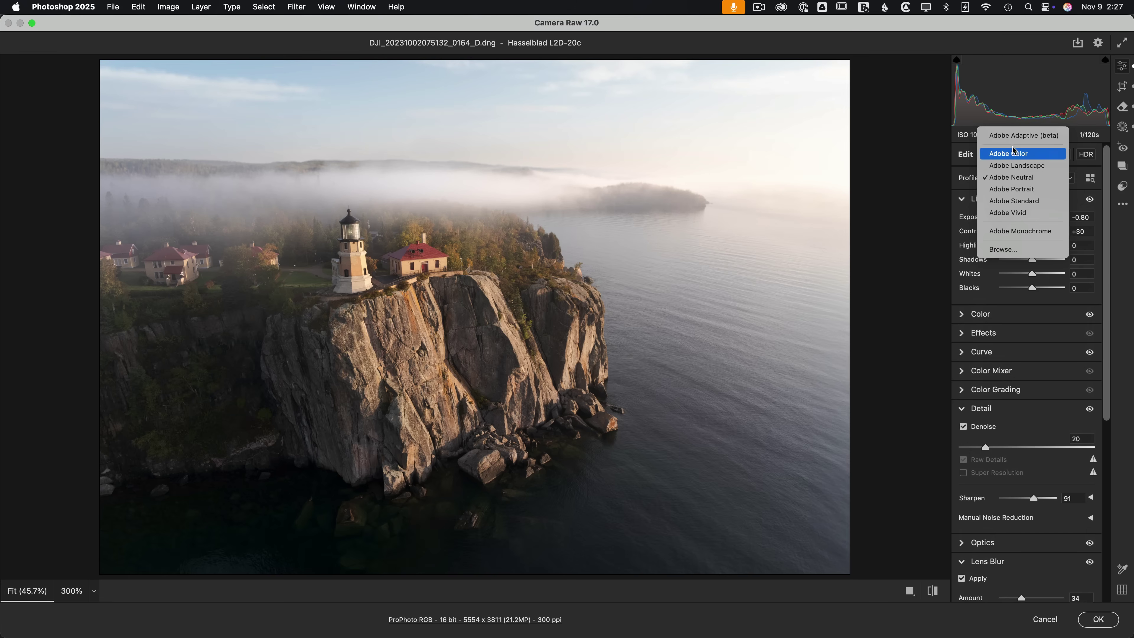
click(1027, 136)
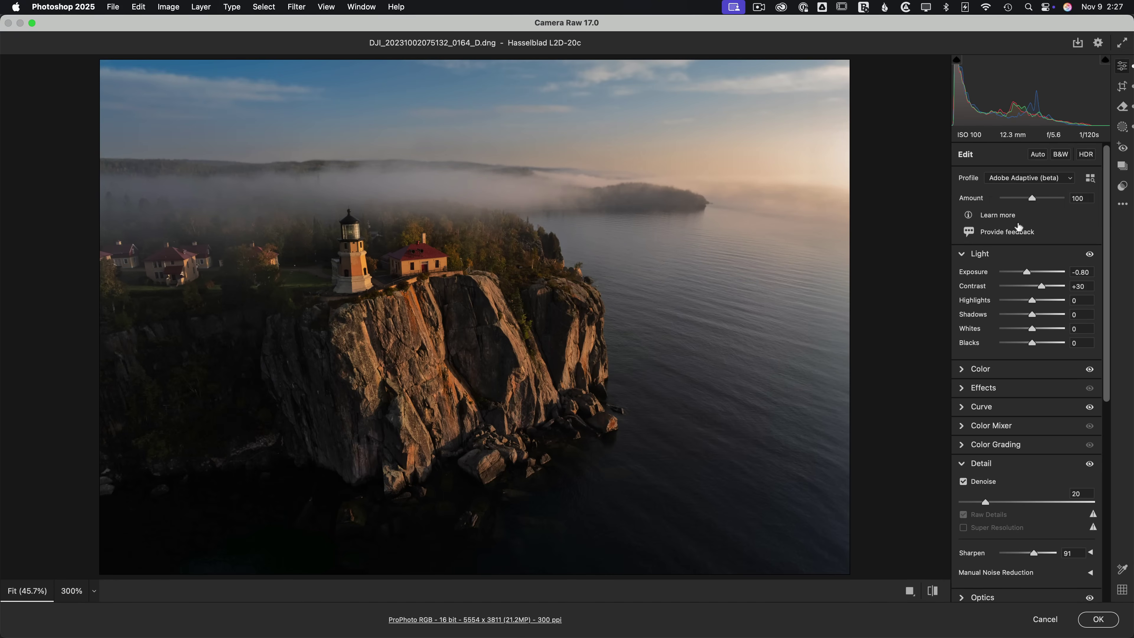
drag(1032, 200, 1008, 200)
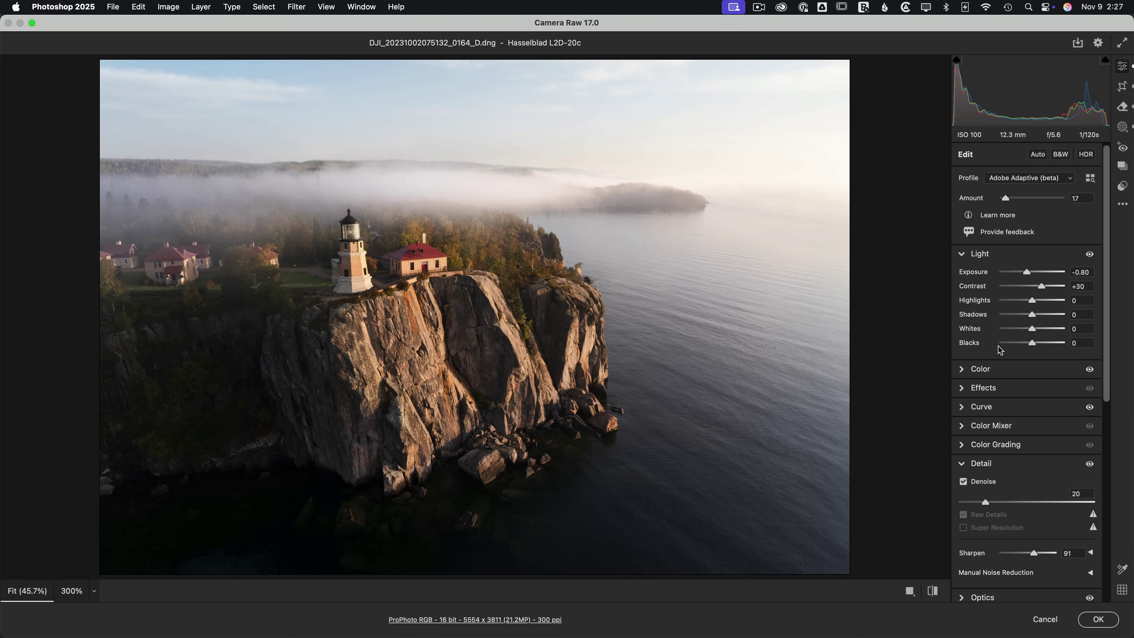
drag(1033, 315, 1043, 317)
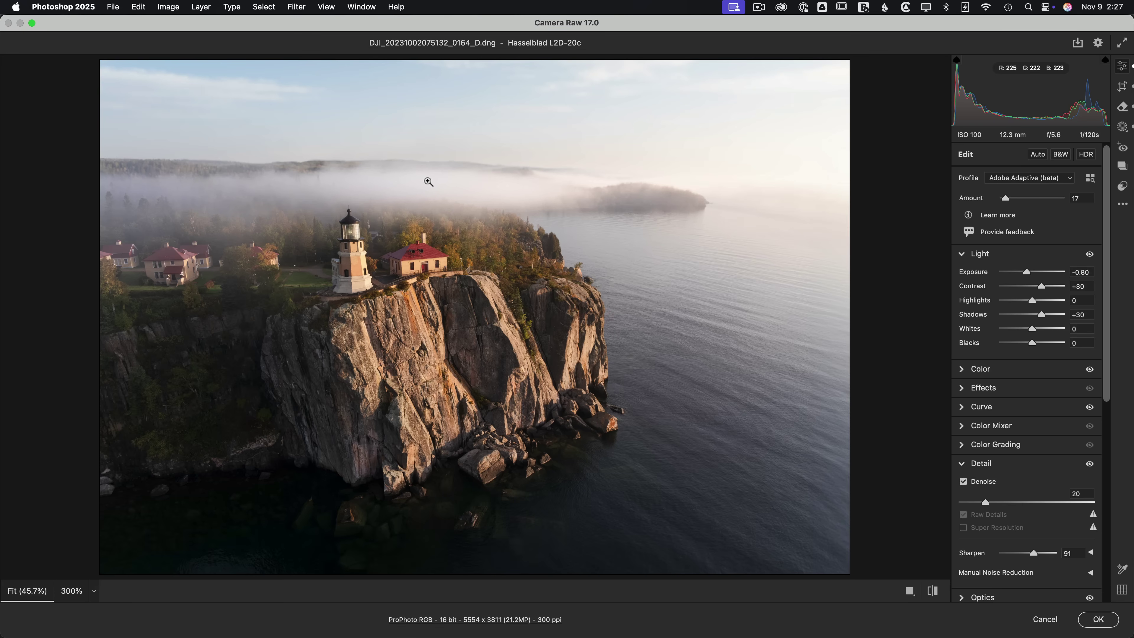
click(1122, 127)
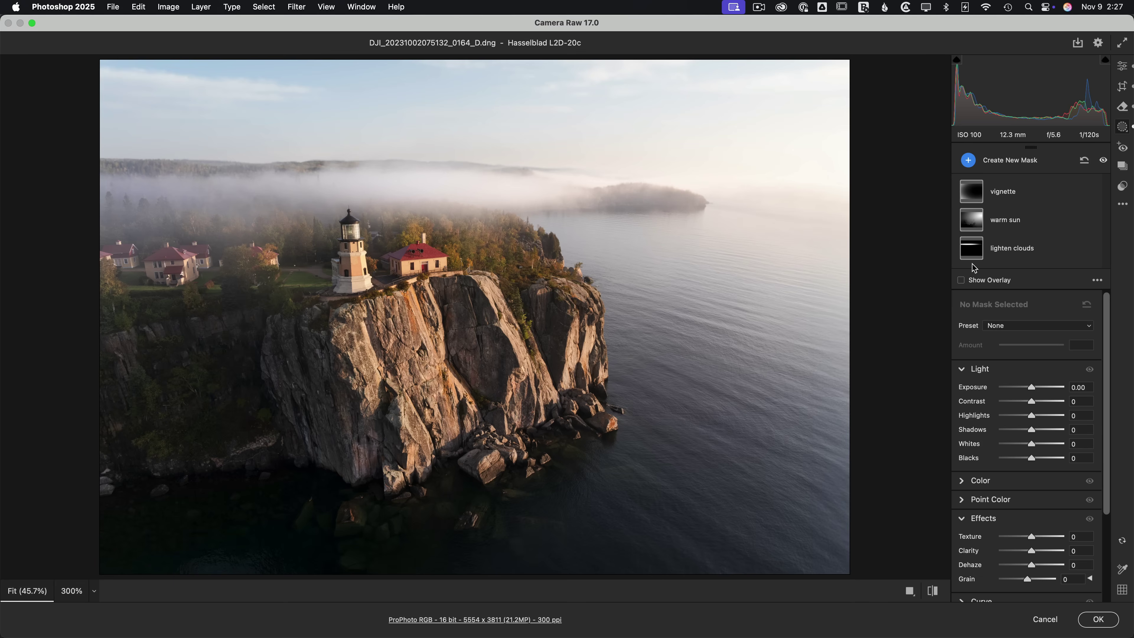
- Inspect the vignette and warm sun masks, then bring up the Create New Mask choices
click(1000, 197)
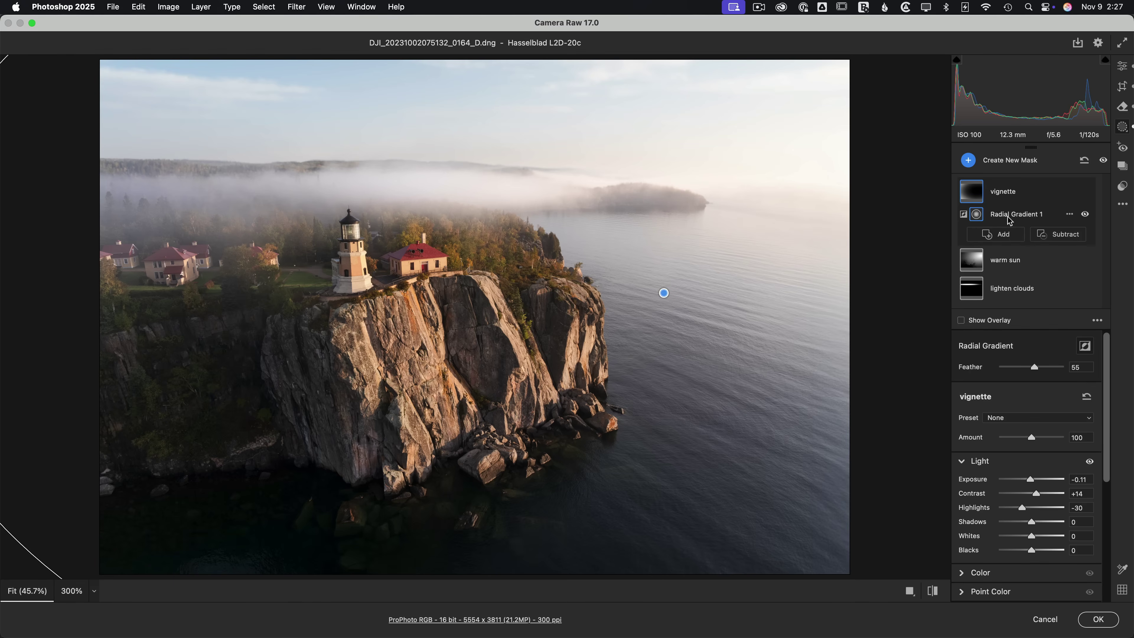
click(1003, 265)
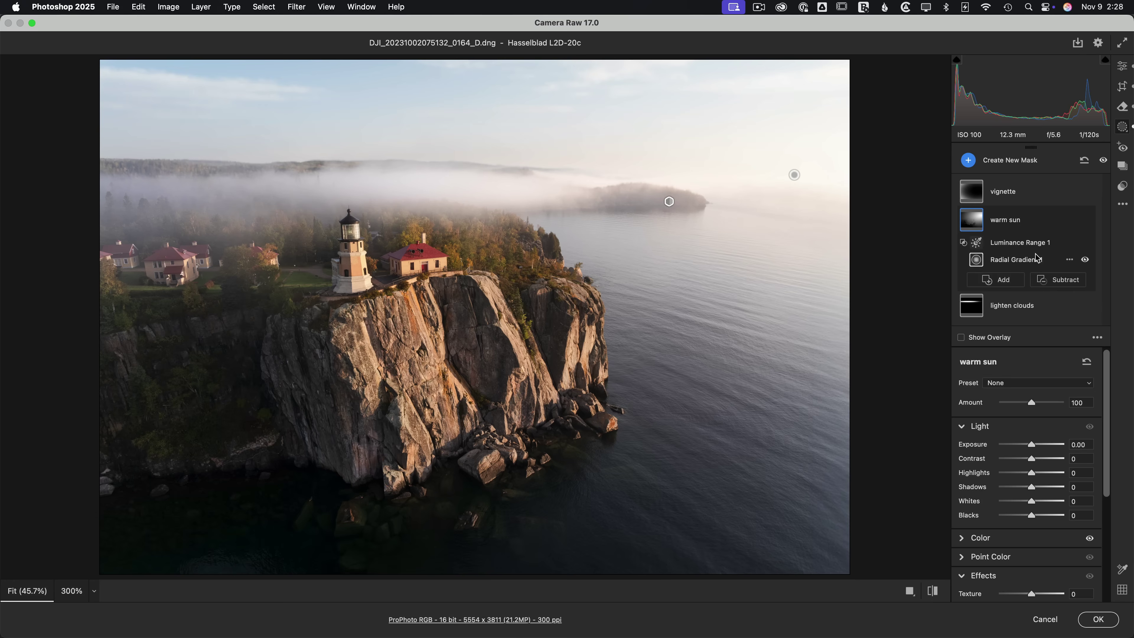
click(968, 160)
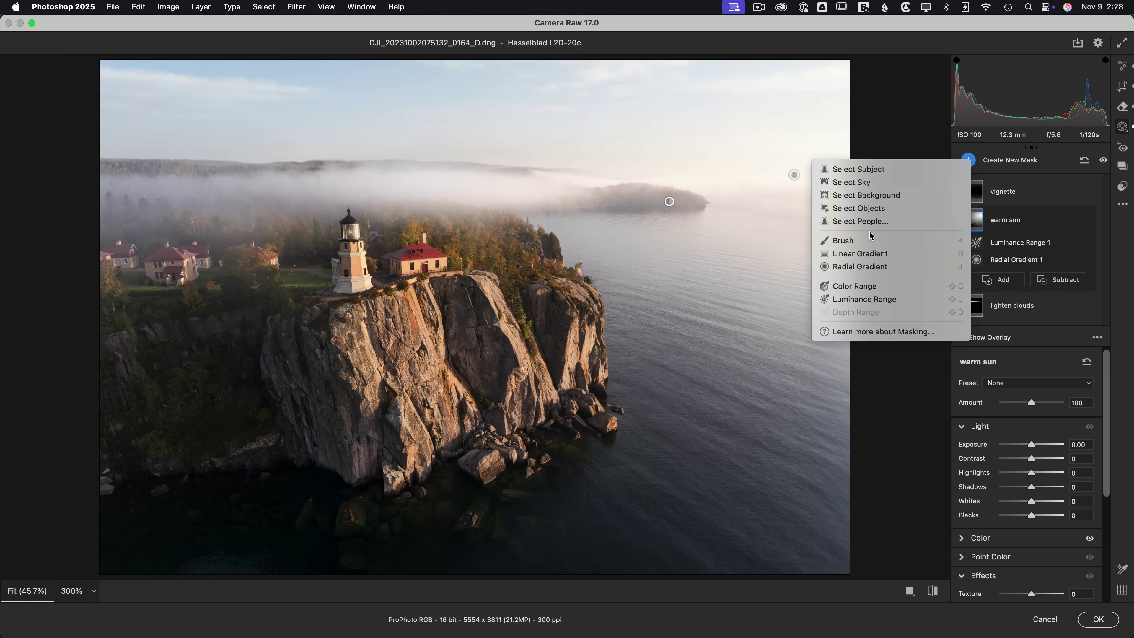
- Create a new sky mask and give it a Dehaze of +11
click(868, 189)
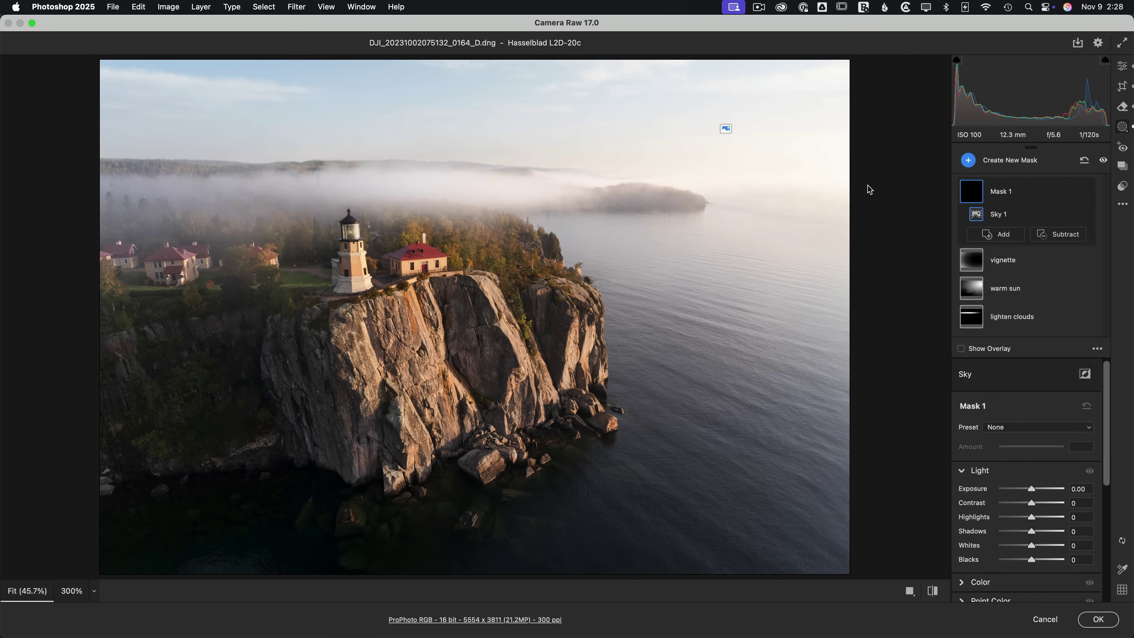
mouse_move(979, 194)
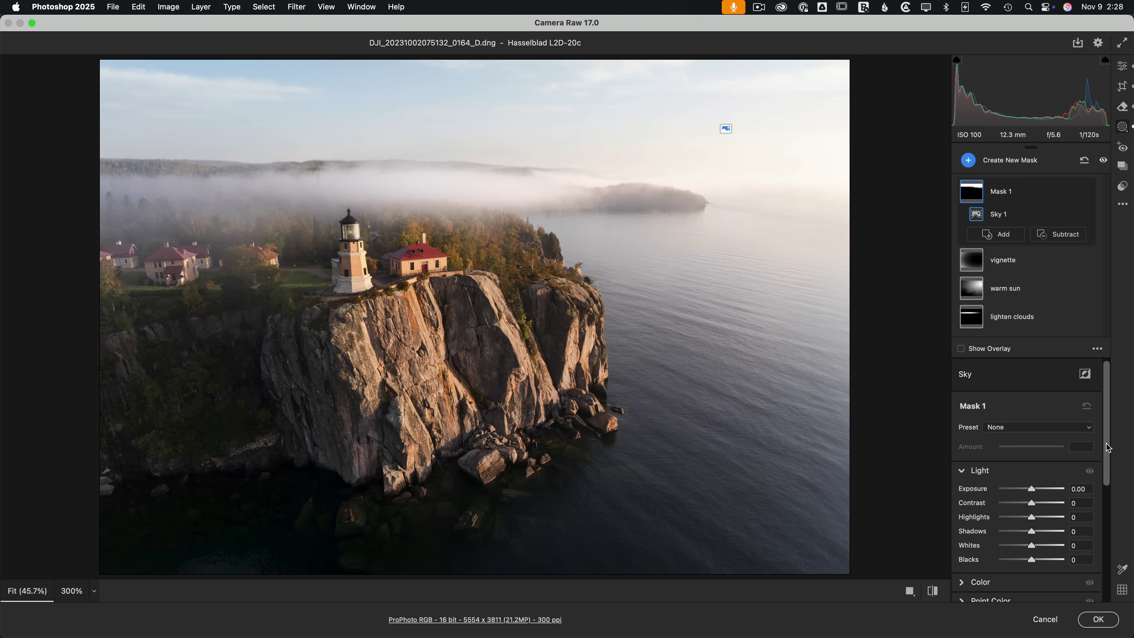
drag(1109, 447, 1108, 552)
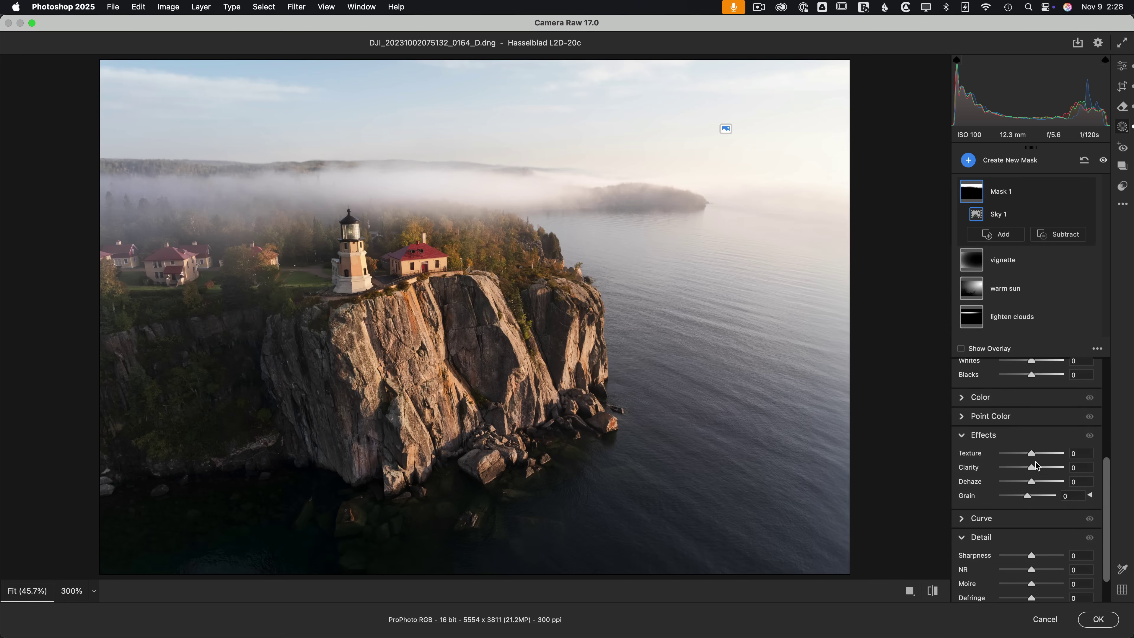
drag(1033, 483, 1036, 484)
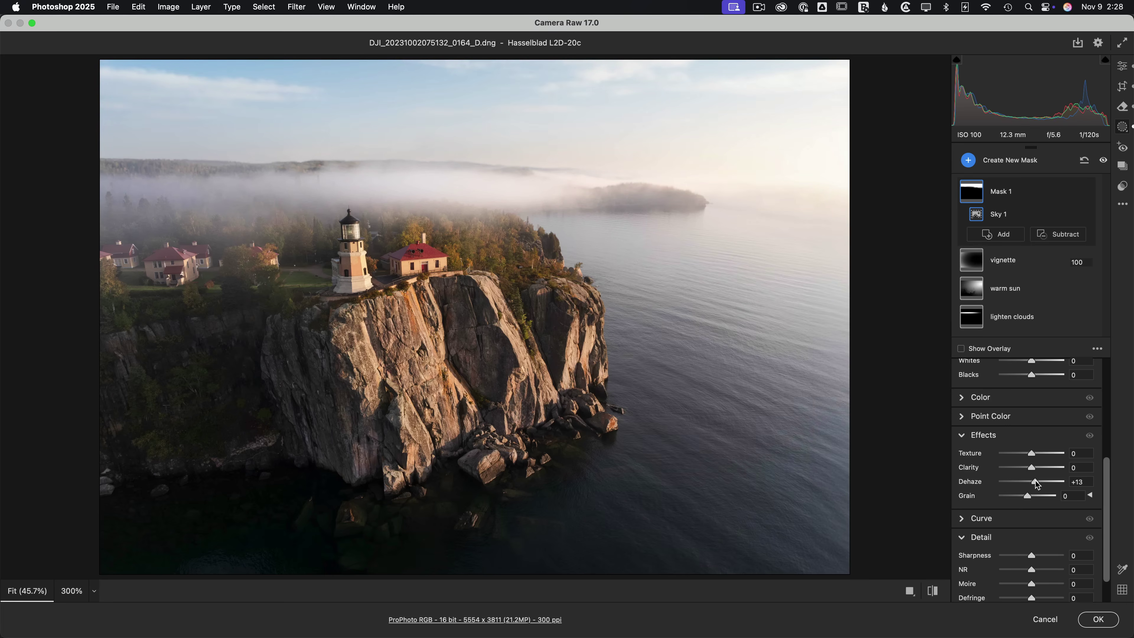
- Toggle the sky mask's Effects visibility for a before/after comparison, leaving it on
click(1089, 435)
click(1089, 436)
click(1089, 436)
click(1090, 436)
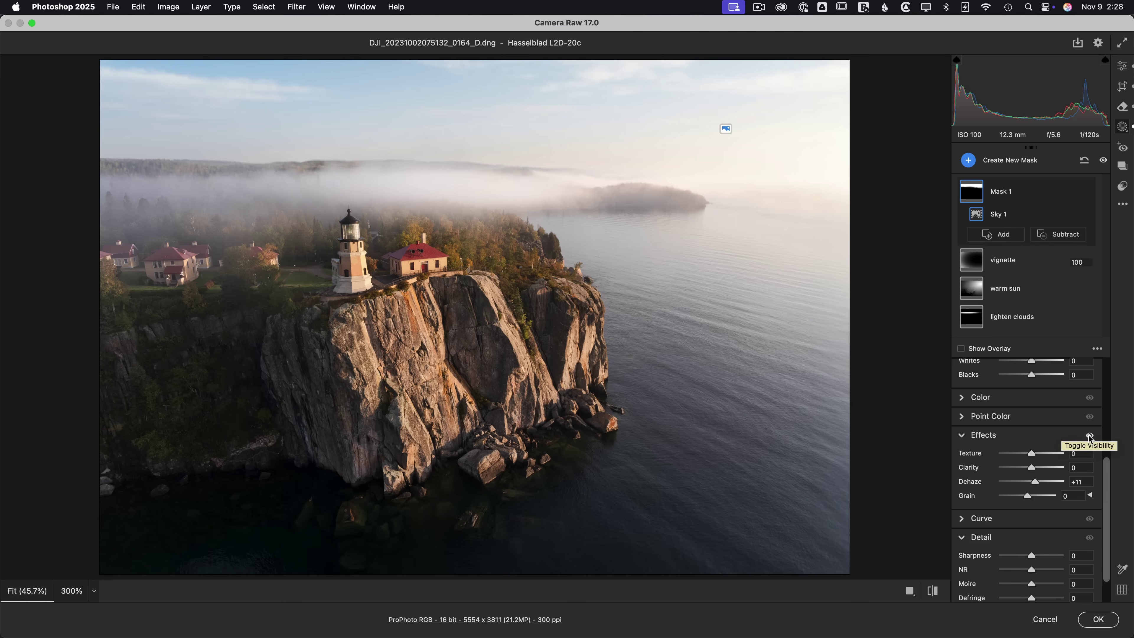
- Deselect the mask, raise Detail > Denoise from 20 to 22, and list the AI settings needing updates
click(898, 310)
key(e)
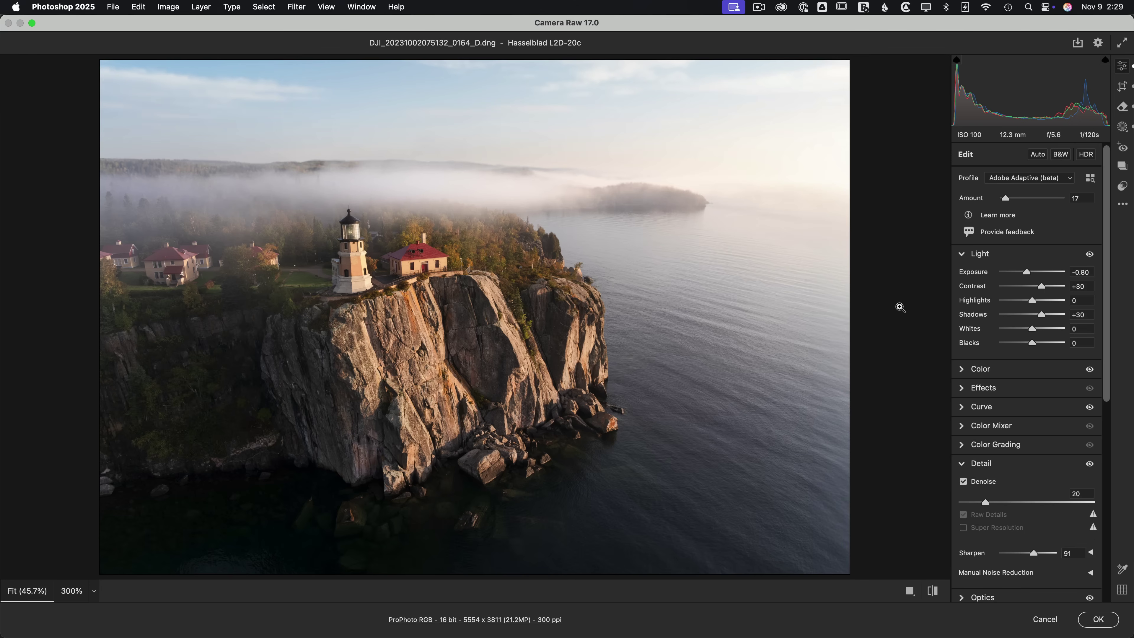
drag(1106, 338, 1106, 373)
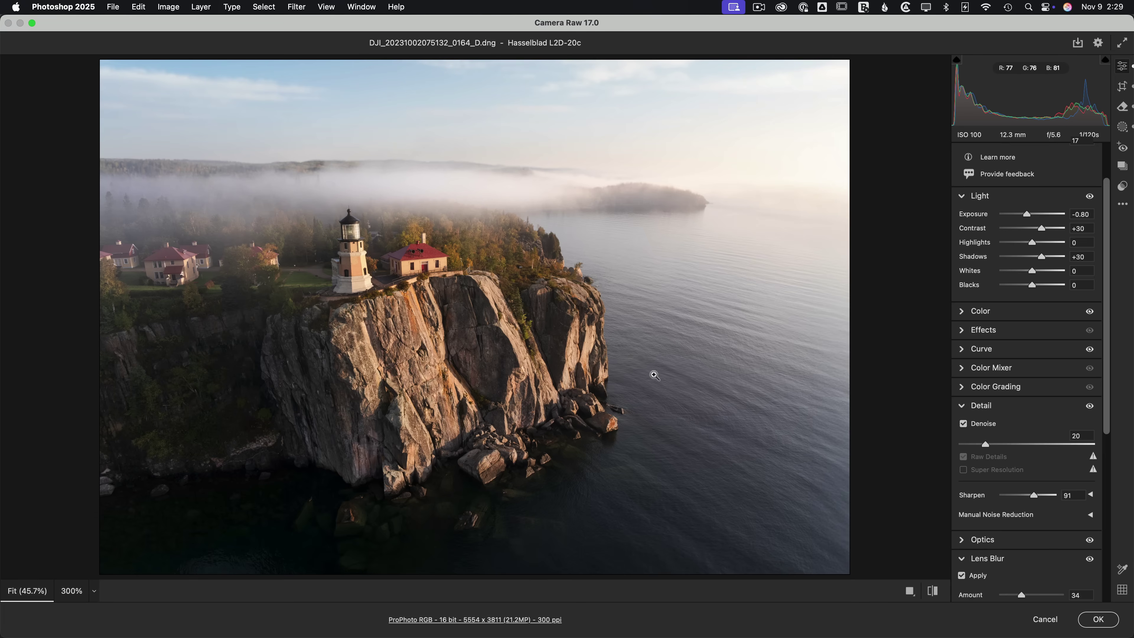
click(988, 444)
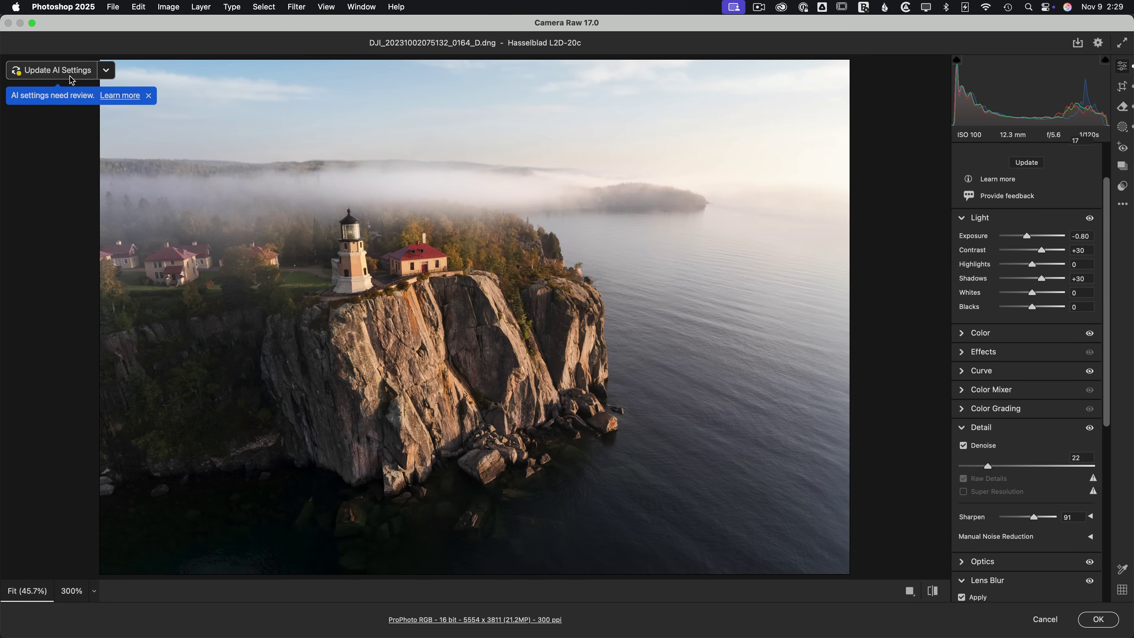
click(108, 74)
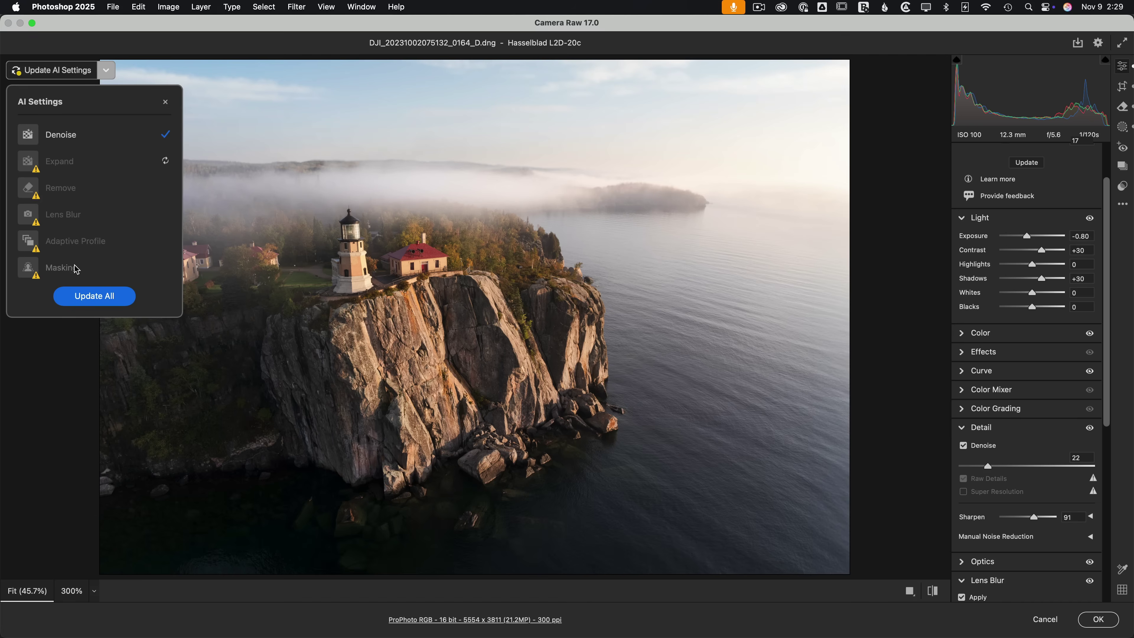
- Update all flagged AI settings so they reflect Denoise 22
click(91, 295)
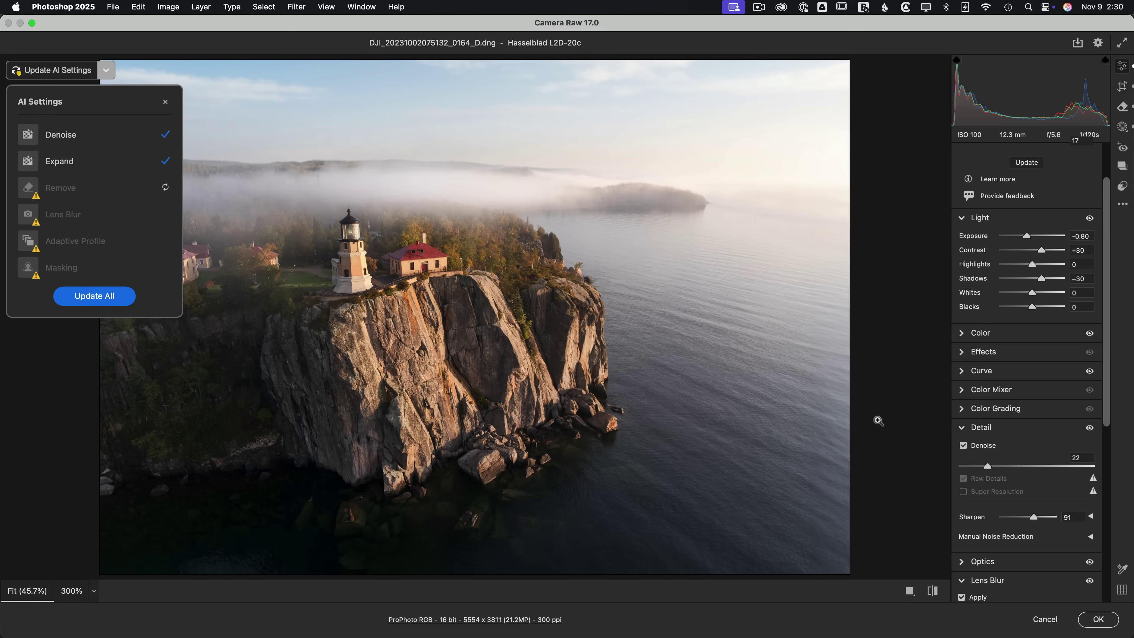
click(167, 189)
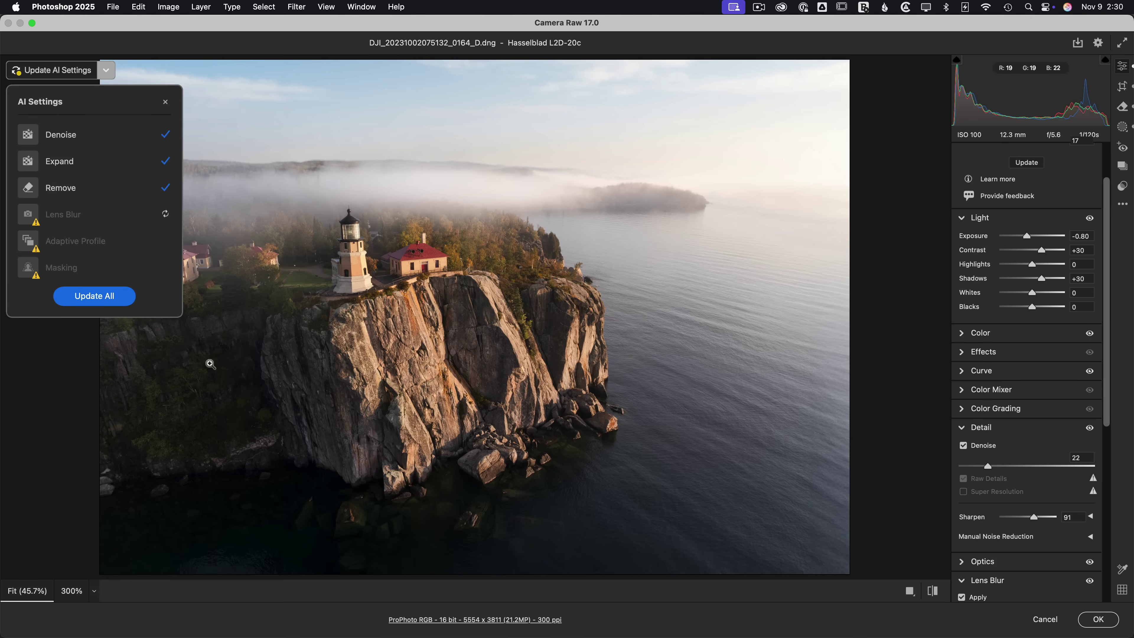
click(97, 296)
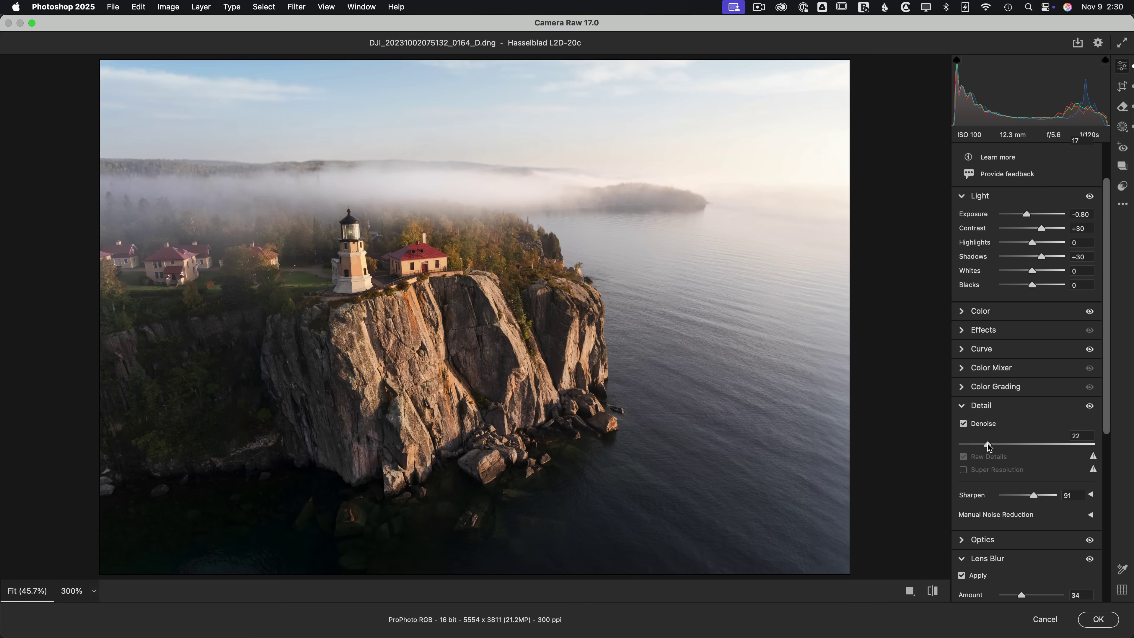
- Raise Denoise from 22 to 25 and update the AI settings to match
drag(988, 444, 992, 444)
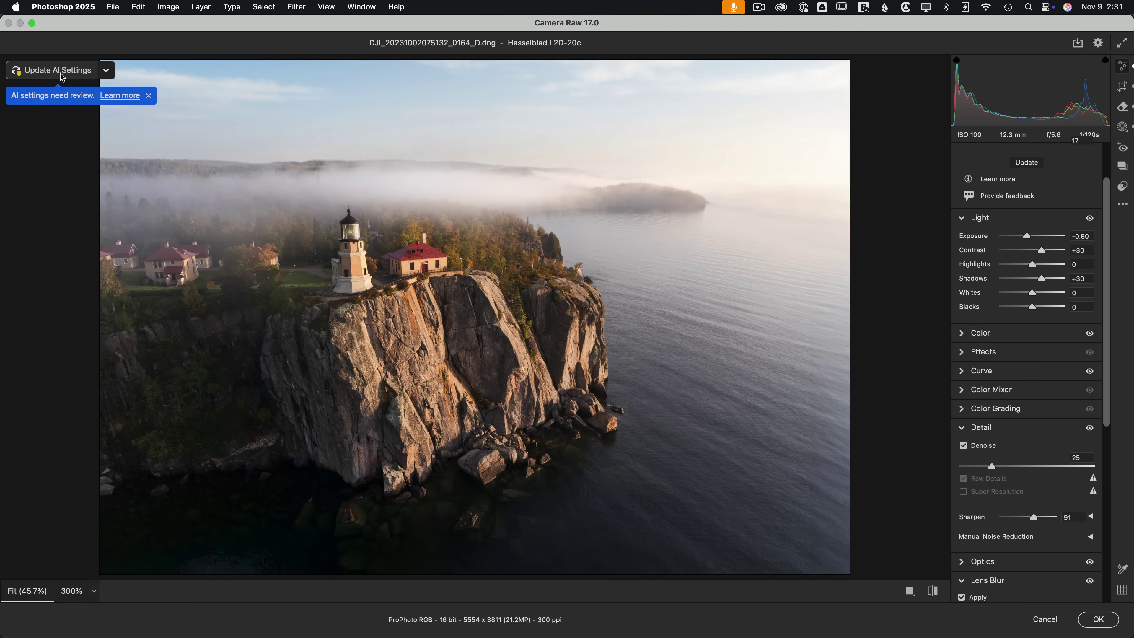
click(63, 77)
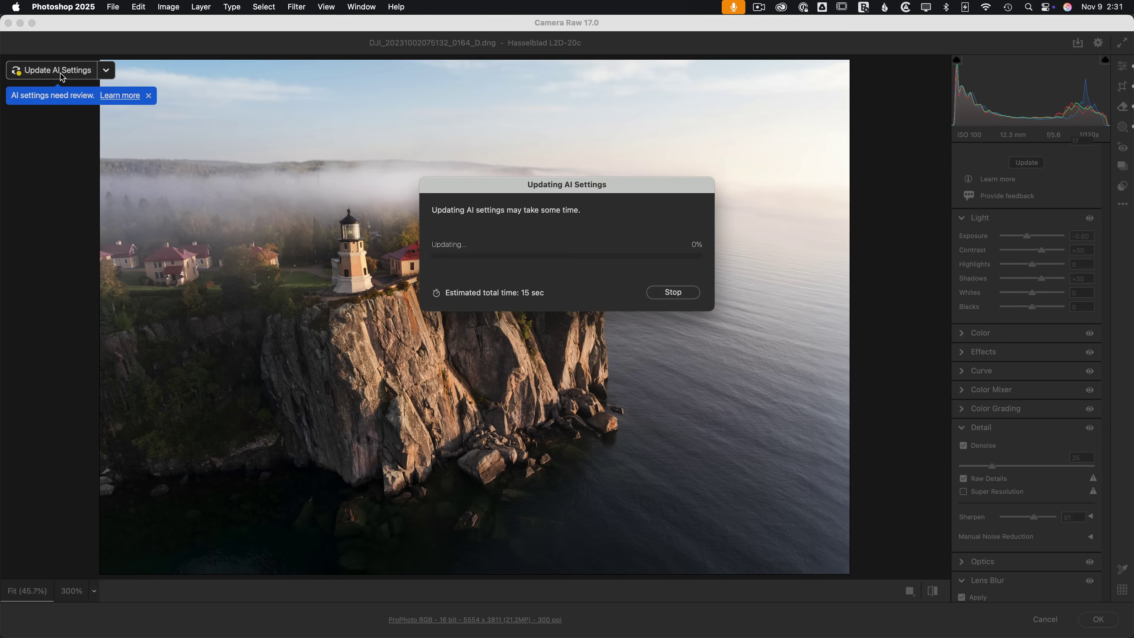
drag(625, 190, 425, 168)
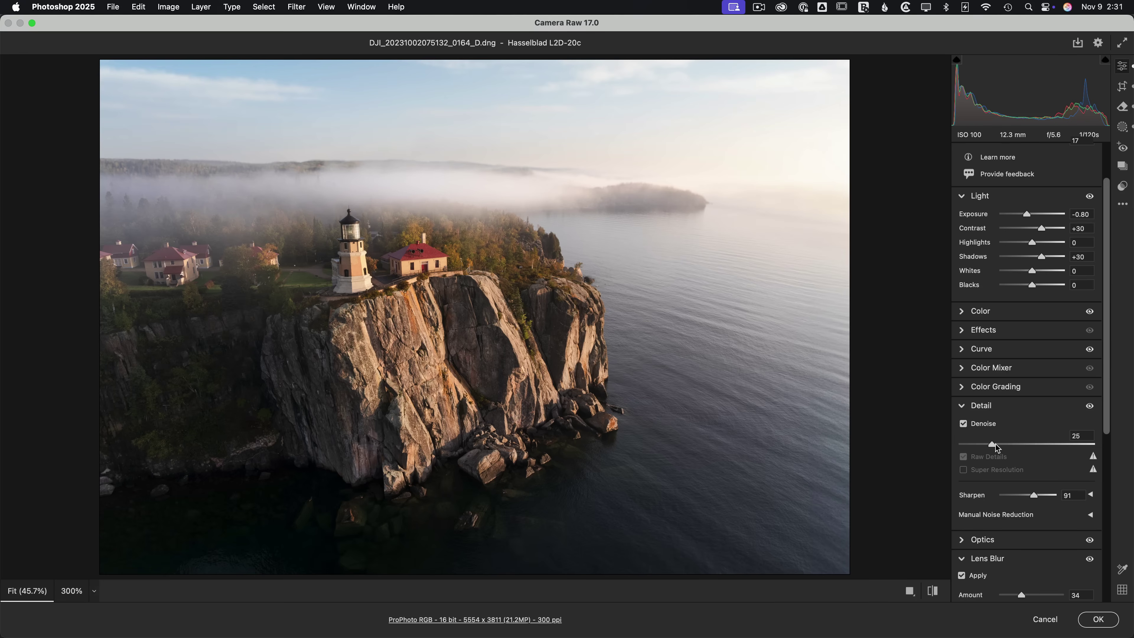
- Raise Denoise from 25 to 29 and run Update All on the AI settings
drag(993, 445, 997, 444)
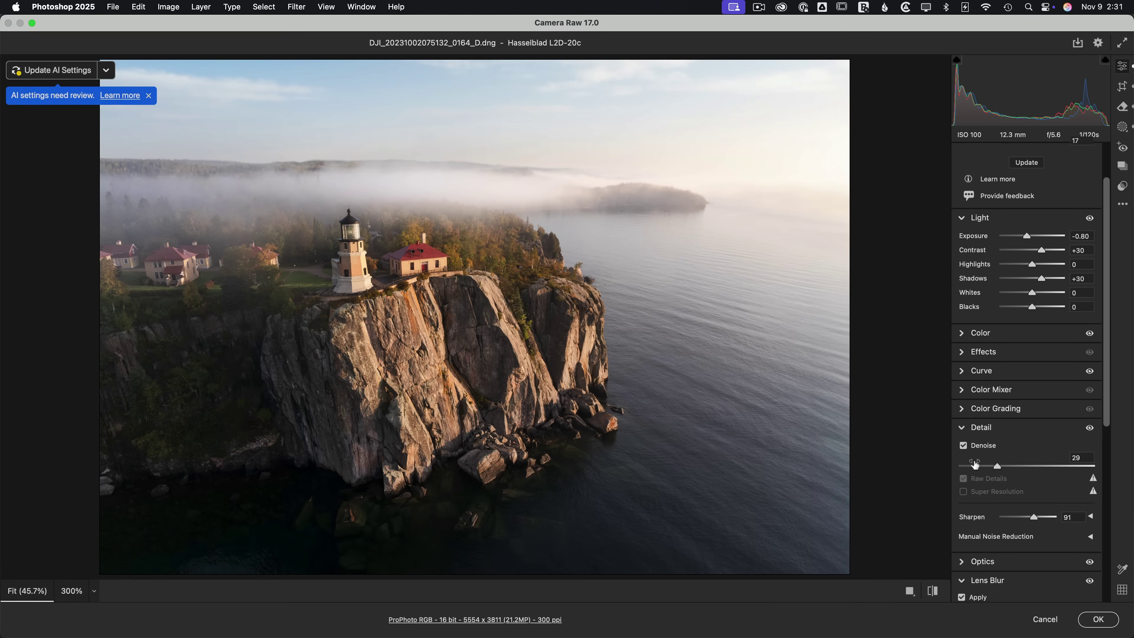
click(110, 74)
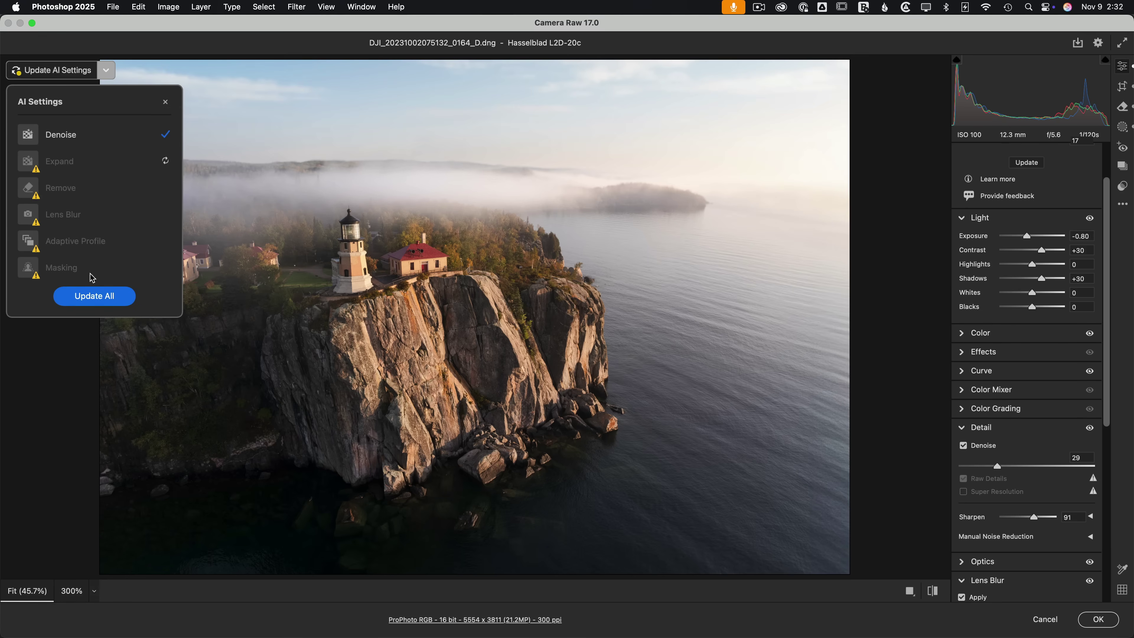
click(97, 299)
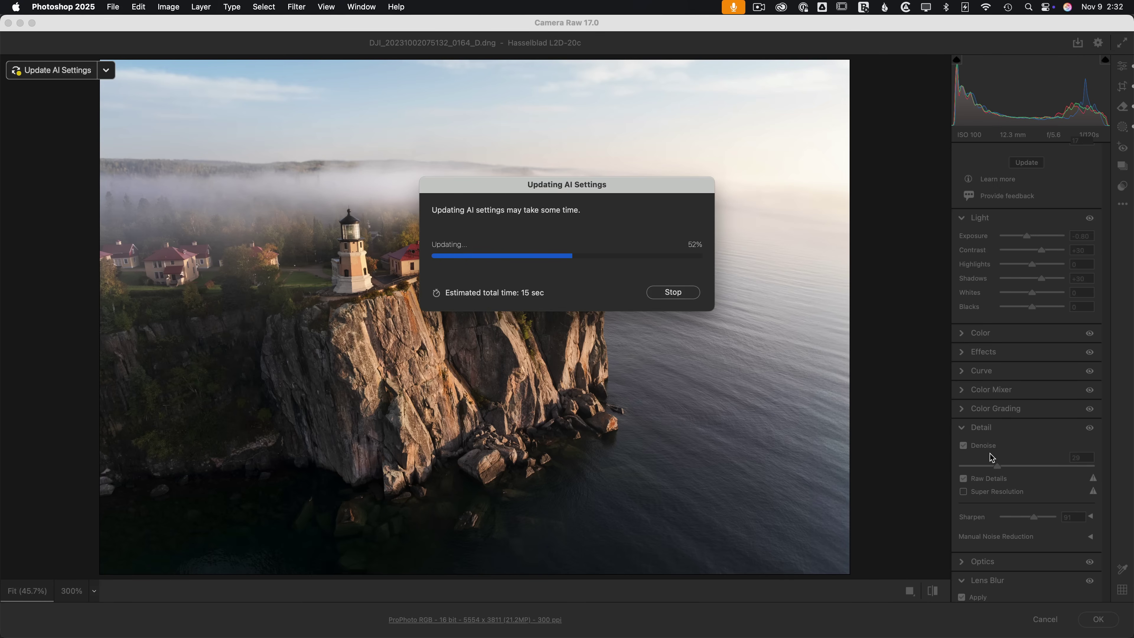
scroll(1102, 384, down, 5)
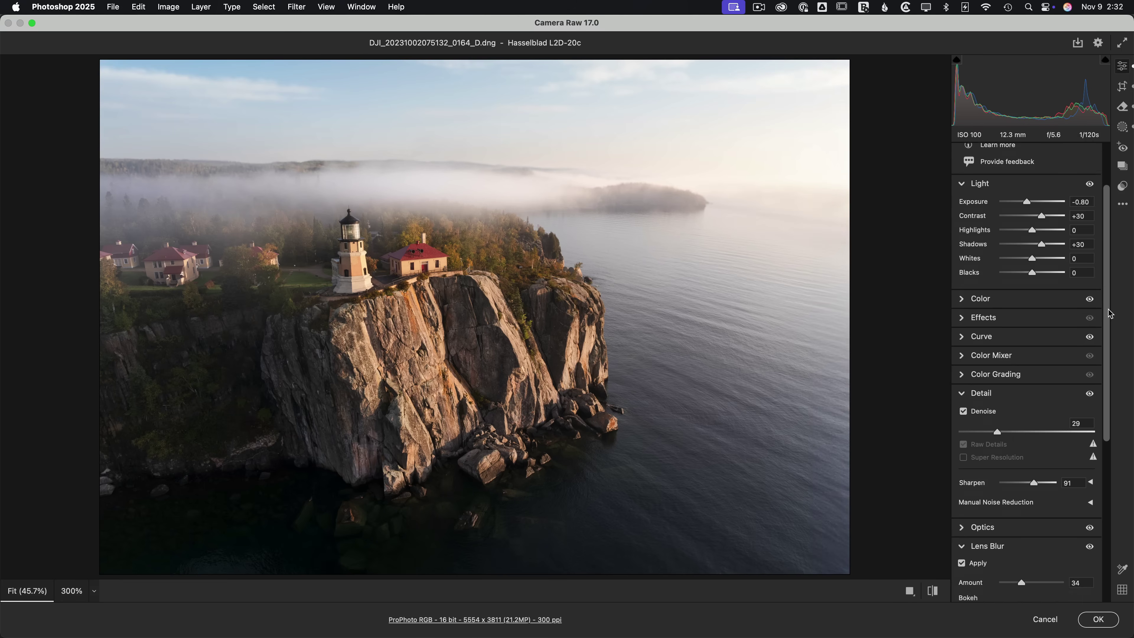
scroll(1103, 384, down, 5)
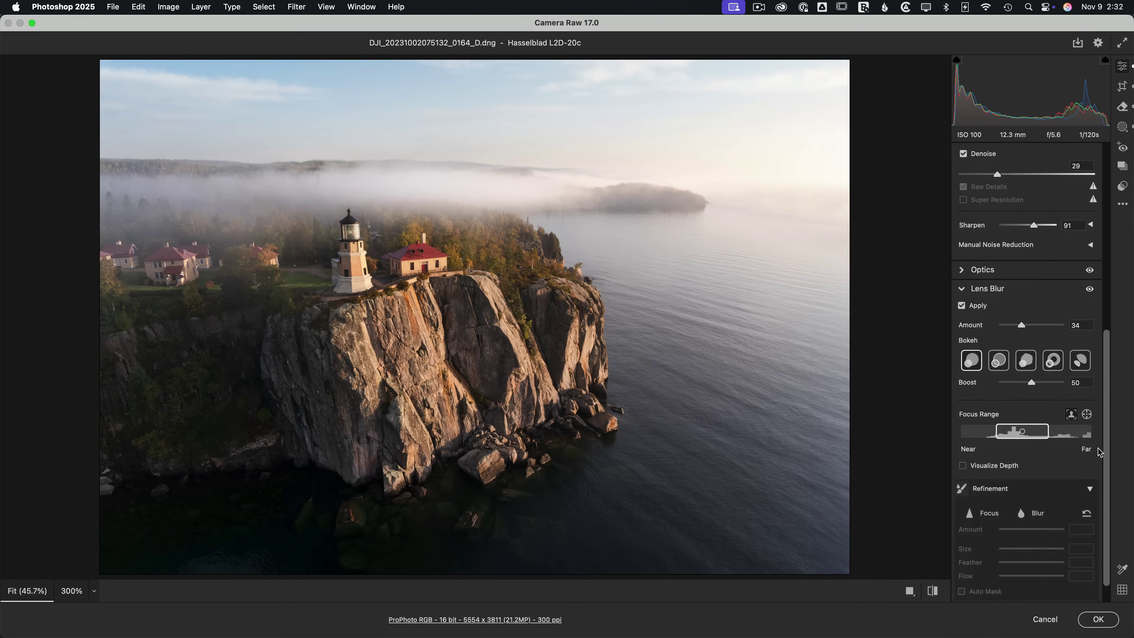
- Turn off Lens Blur, then refresh the Adaptive Profile and Masking AI settings individually
click(961, 306)
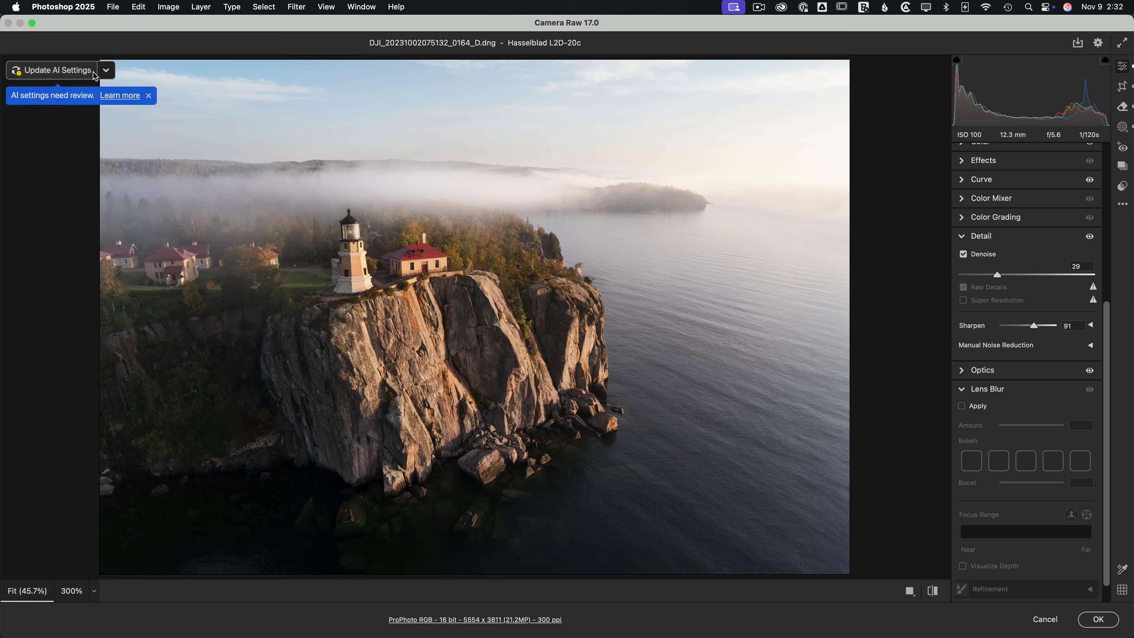
click(109, 72)
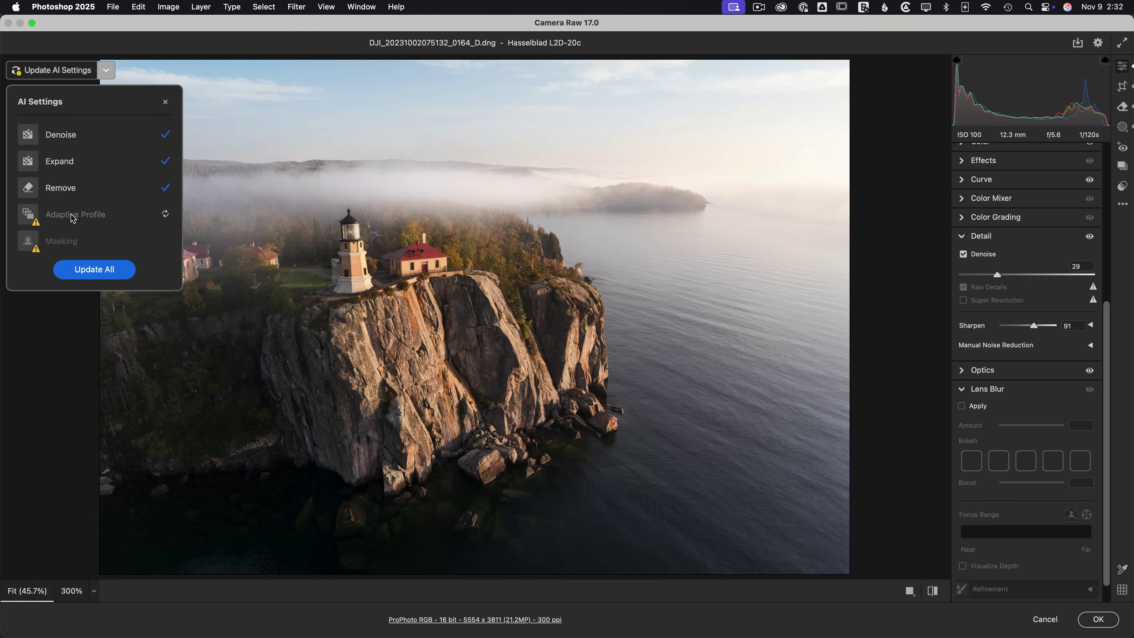
click(169, 218)
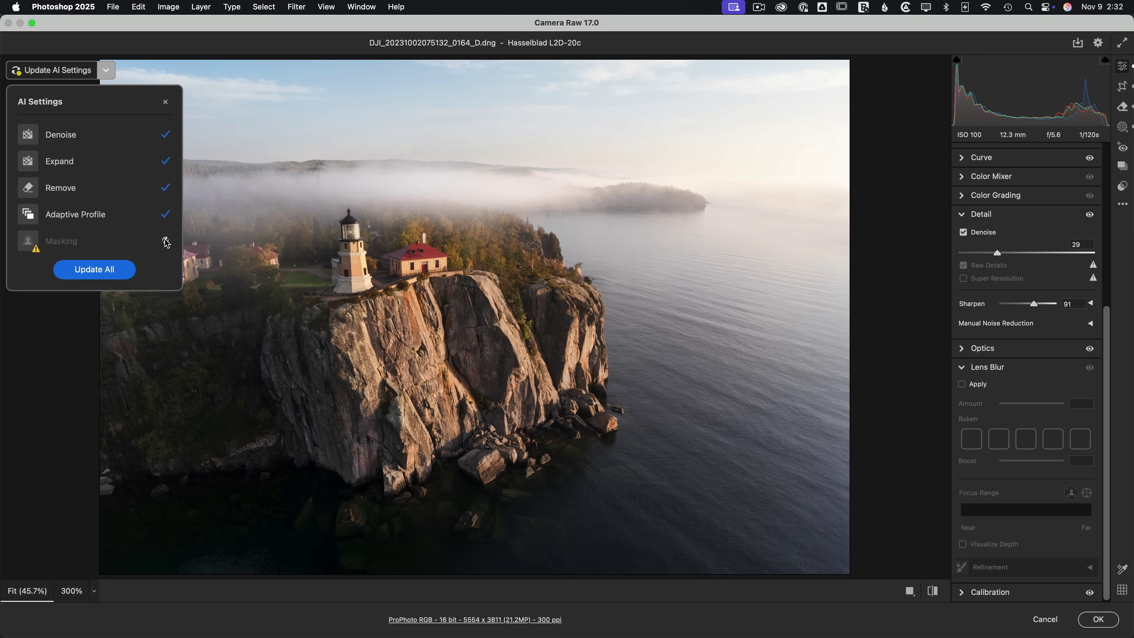
click(166, 242)
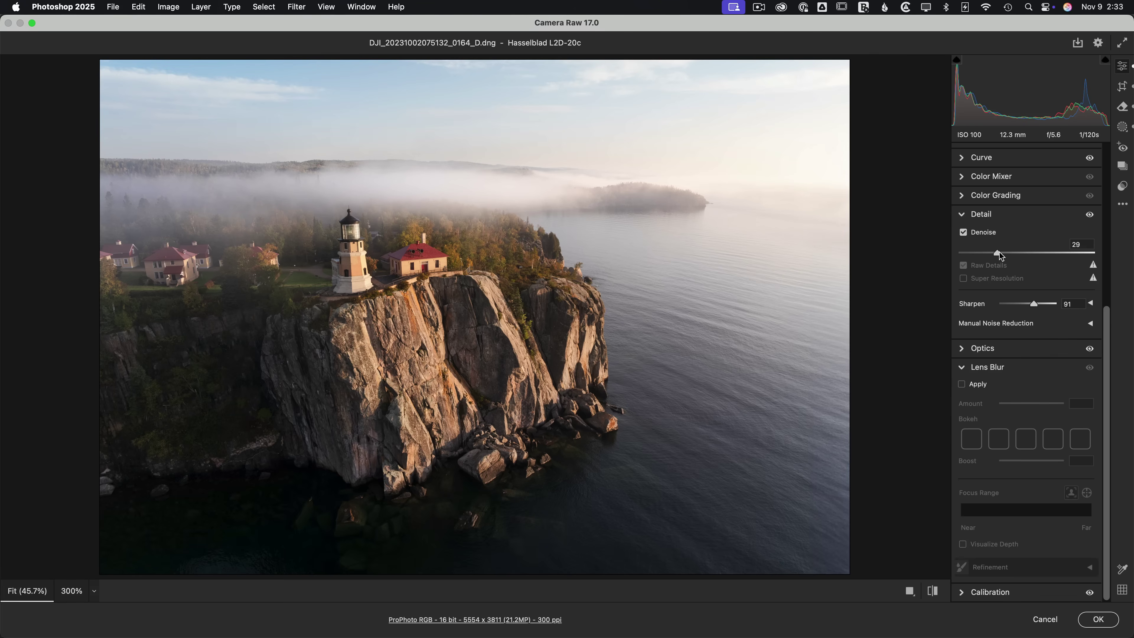
- With Denoise lowered to 26, start refreshing all AI settings for the new value
scroll(994, 256, up, 1)
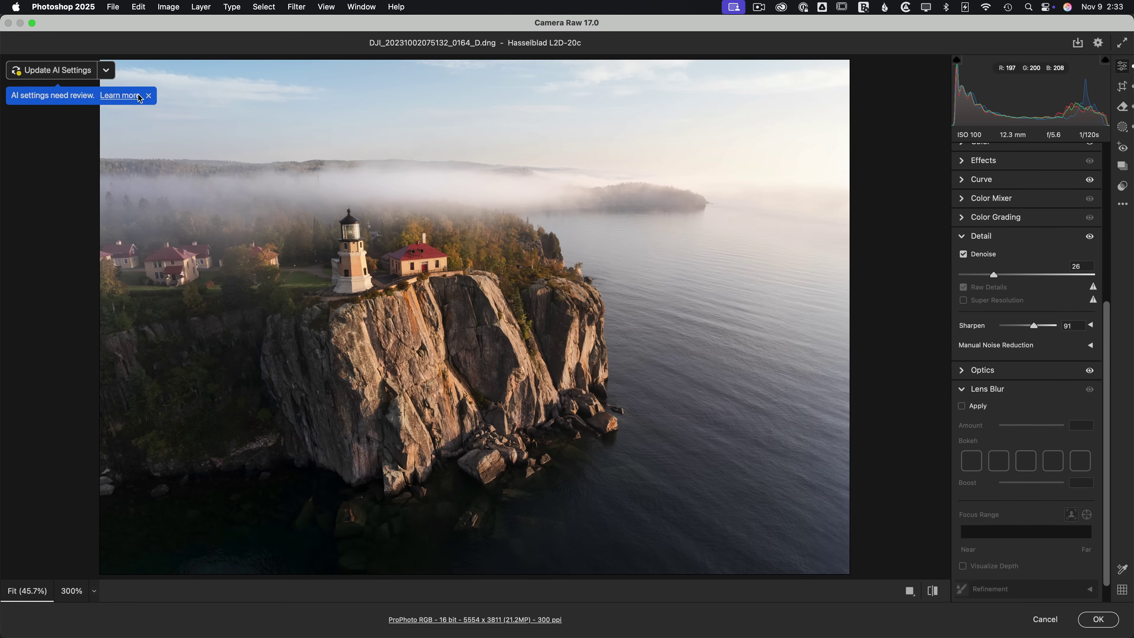
click(107, 69)
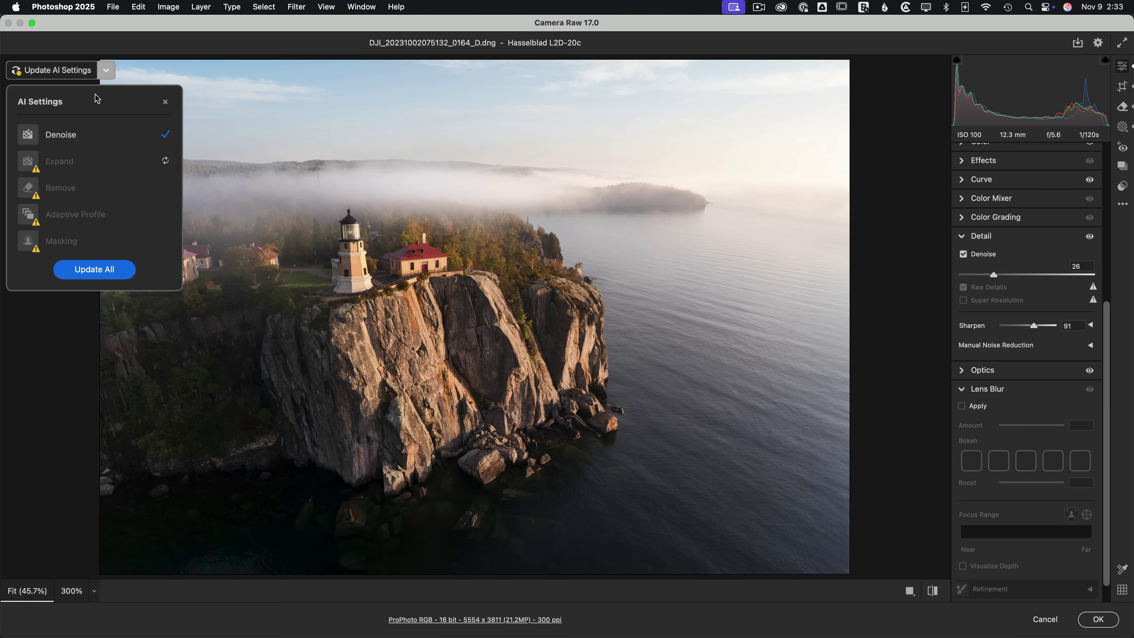
click(67, 77)
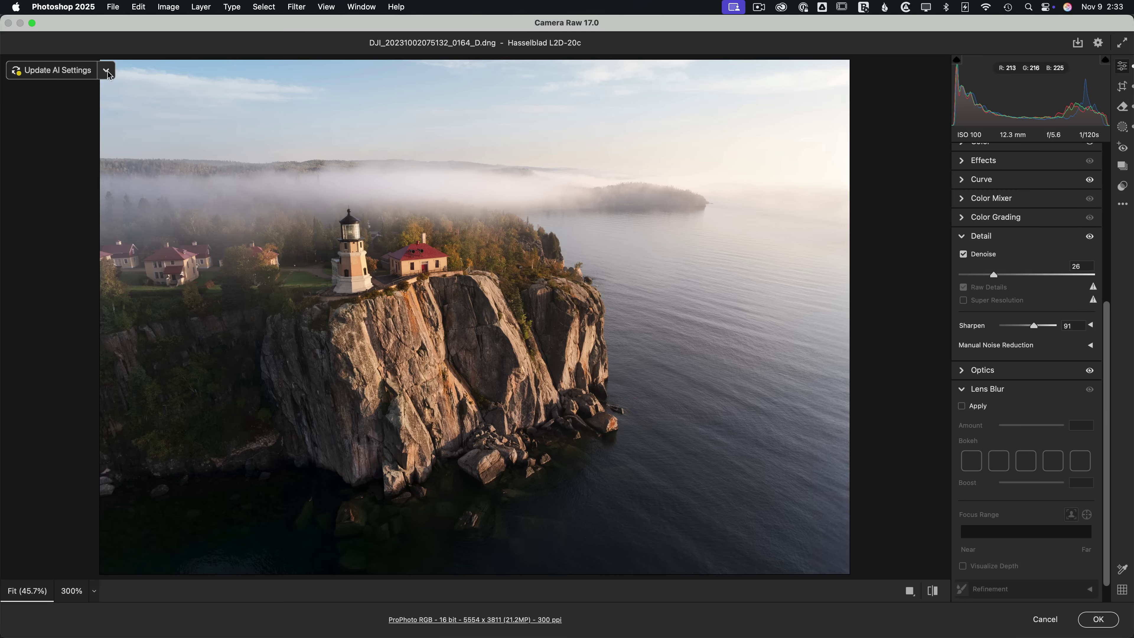
click(57, 71)
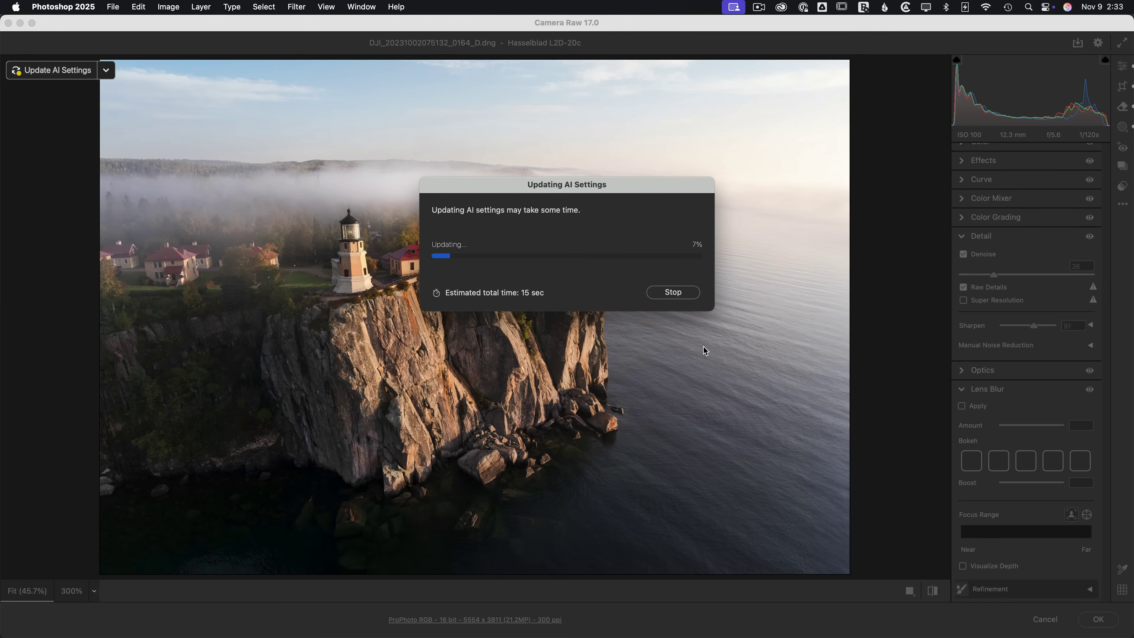